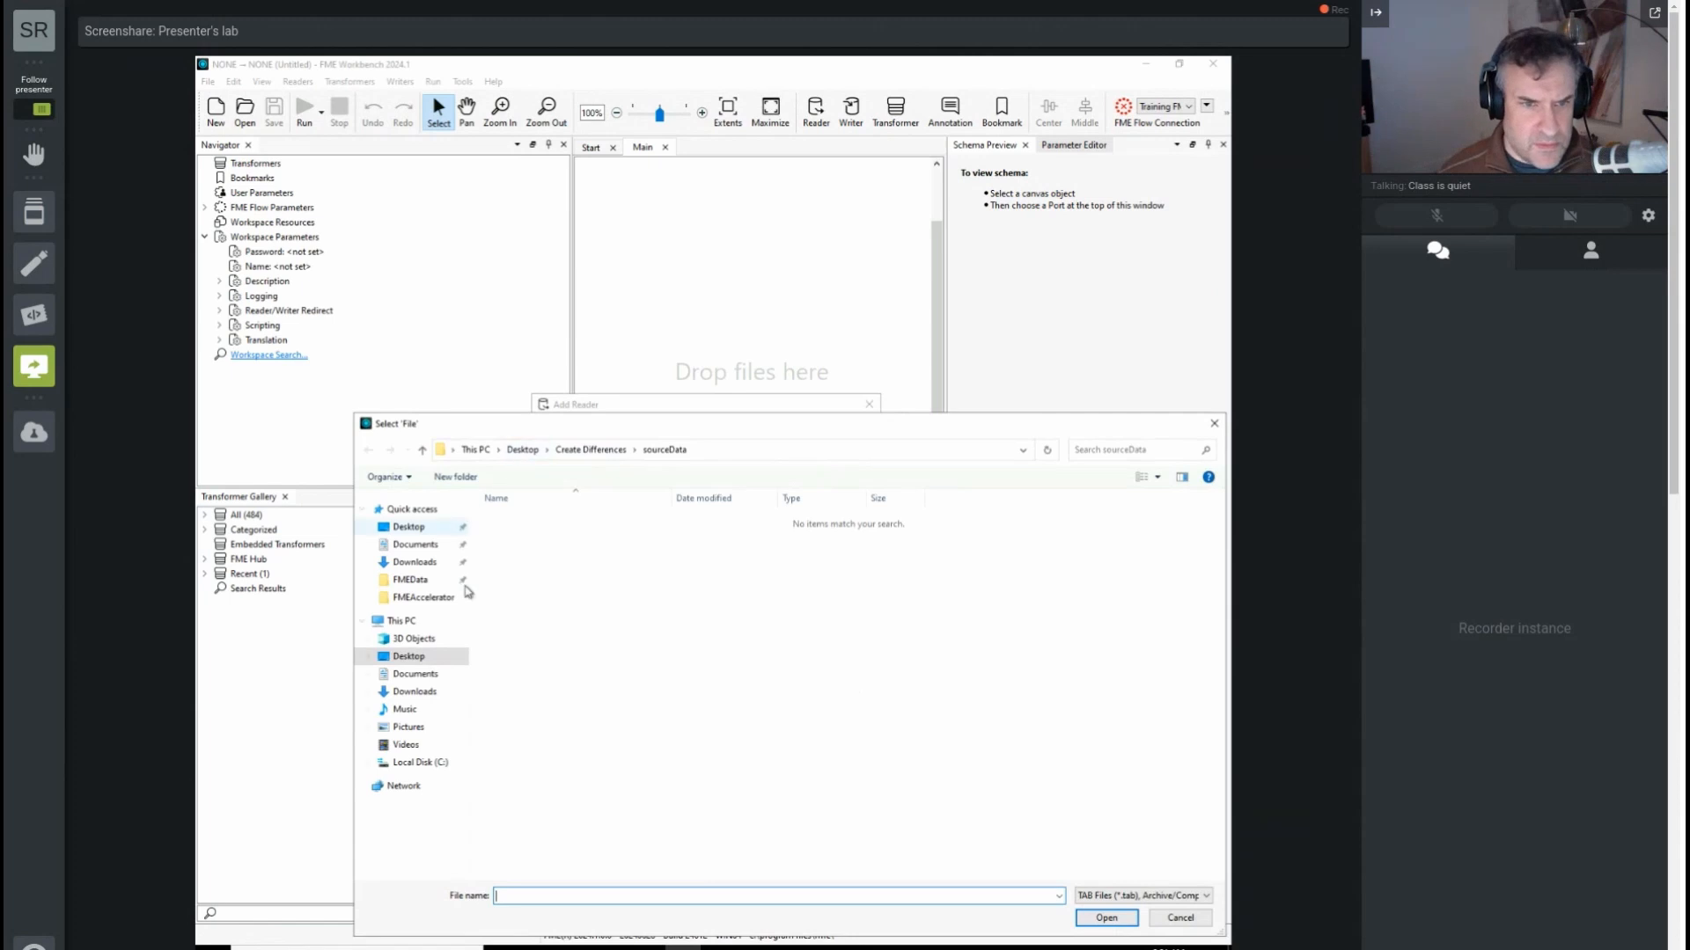
Browse to the FMEData\Data\Parks folder and list all file types to examine its files, leaving the dataset unset.
click(404, 583)
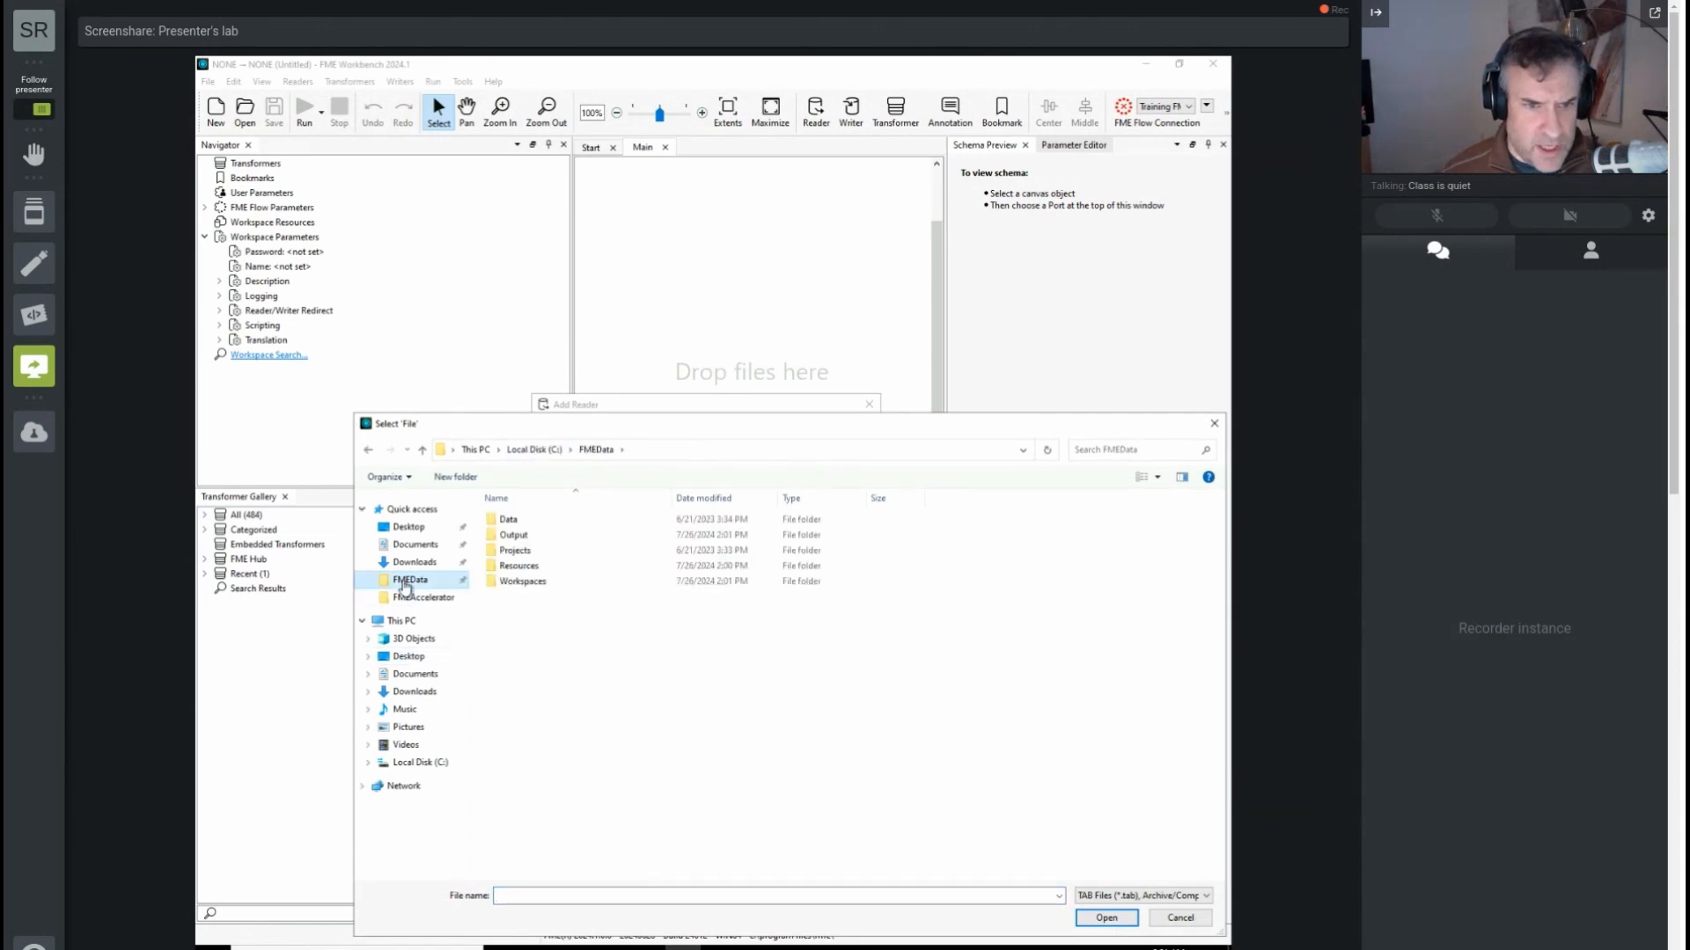
double_click(521, 520)
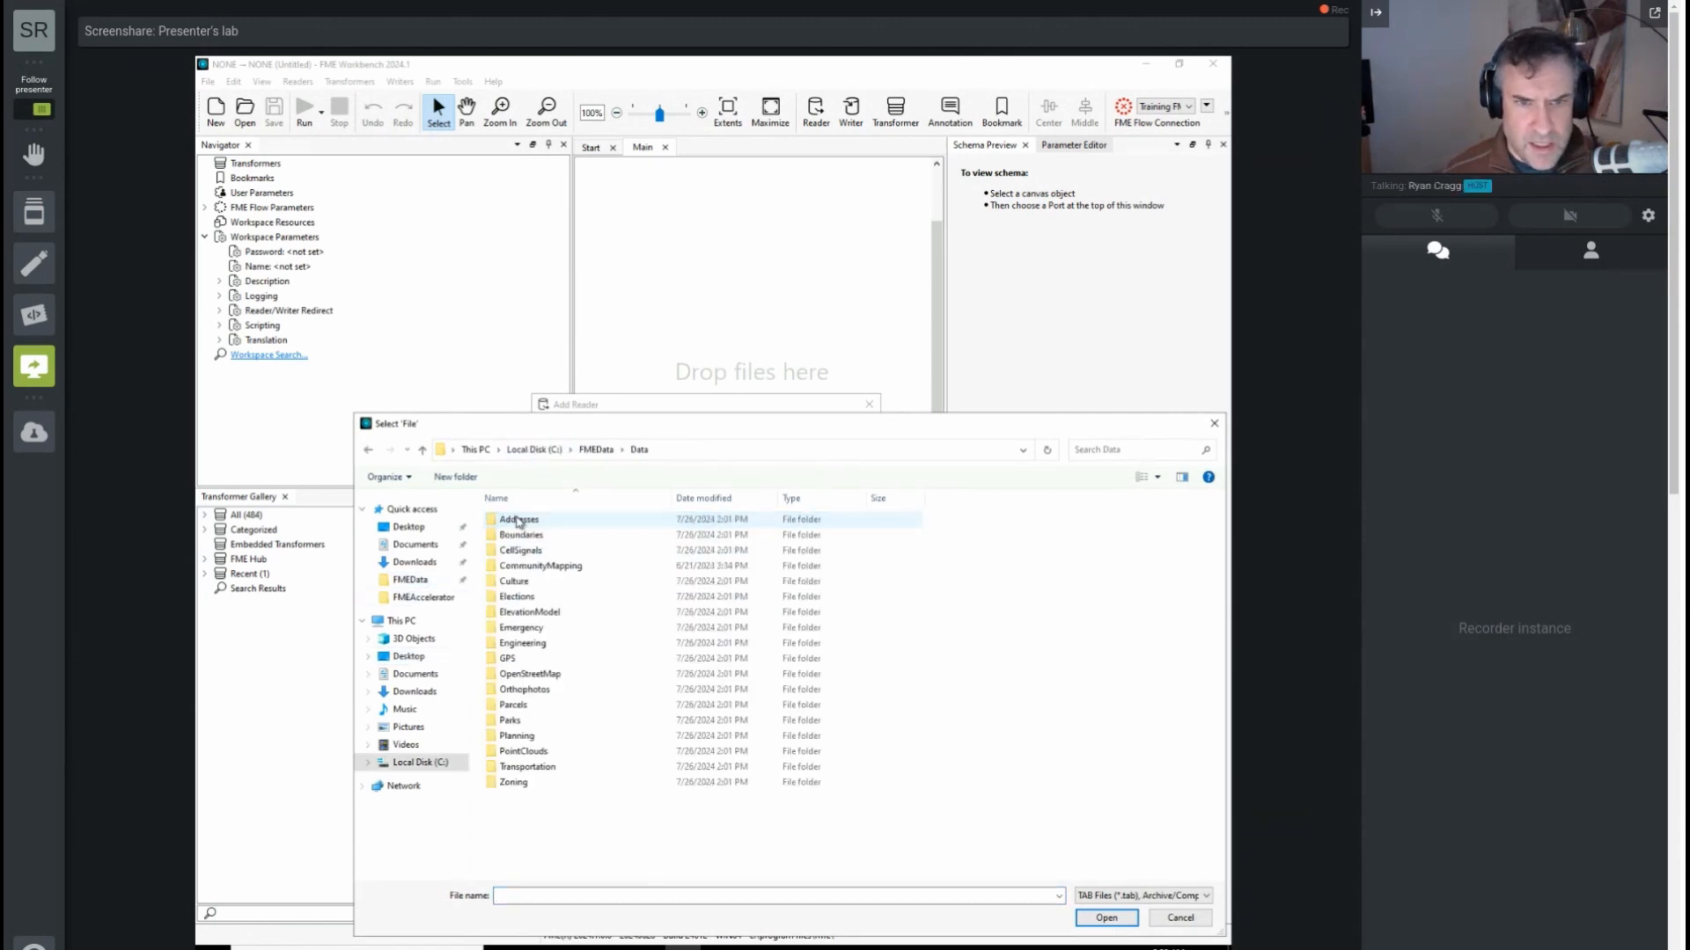
double_click(531, 722)
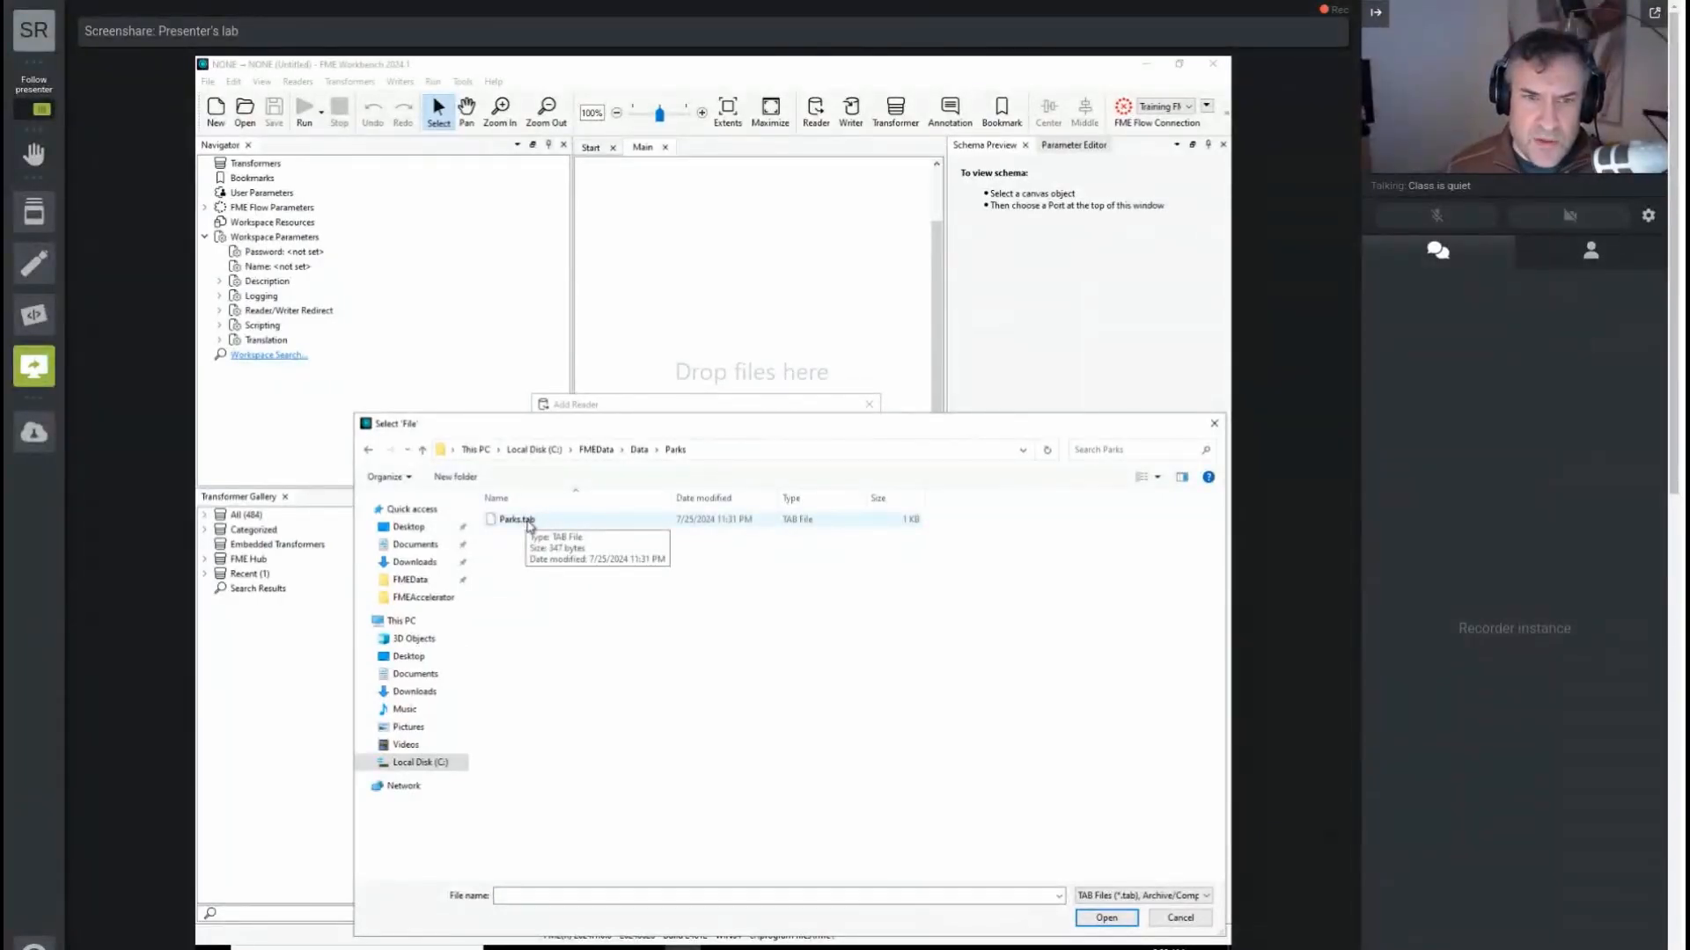
click(1160, 897)
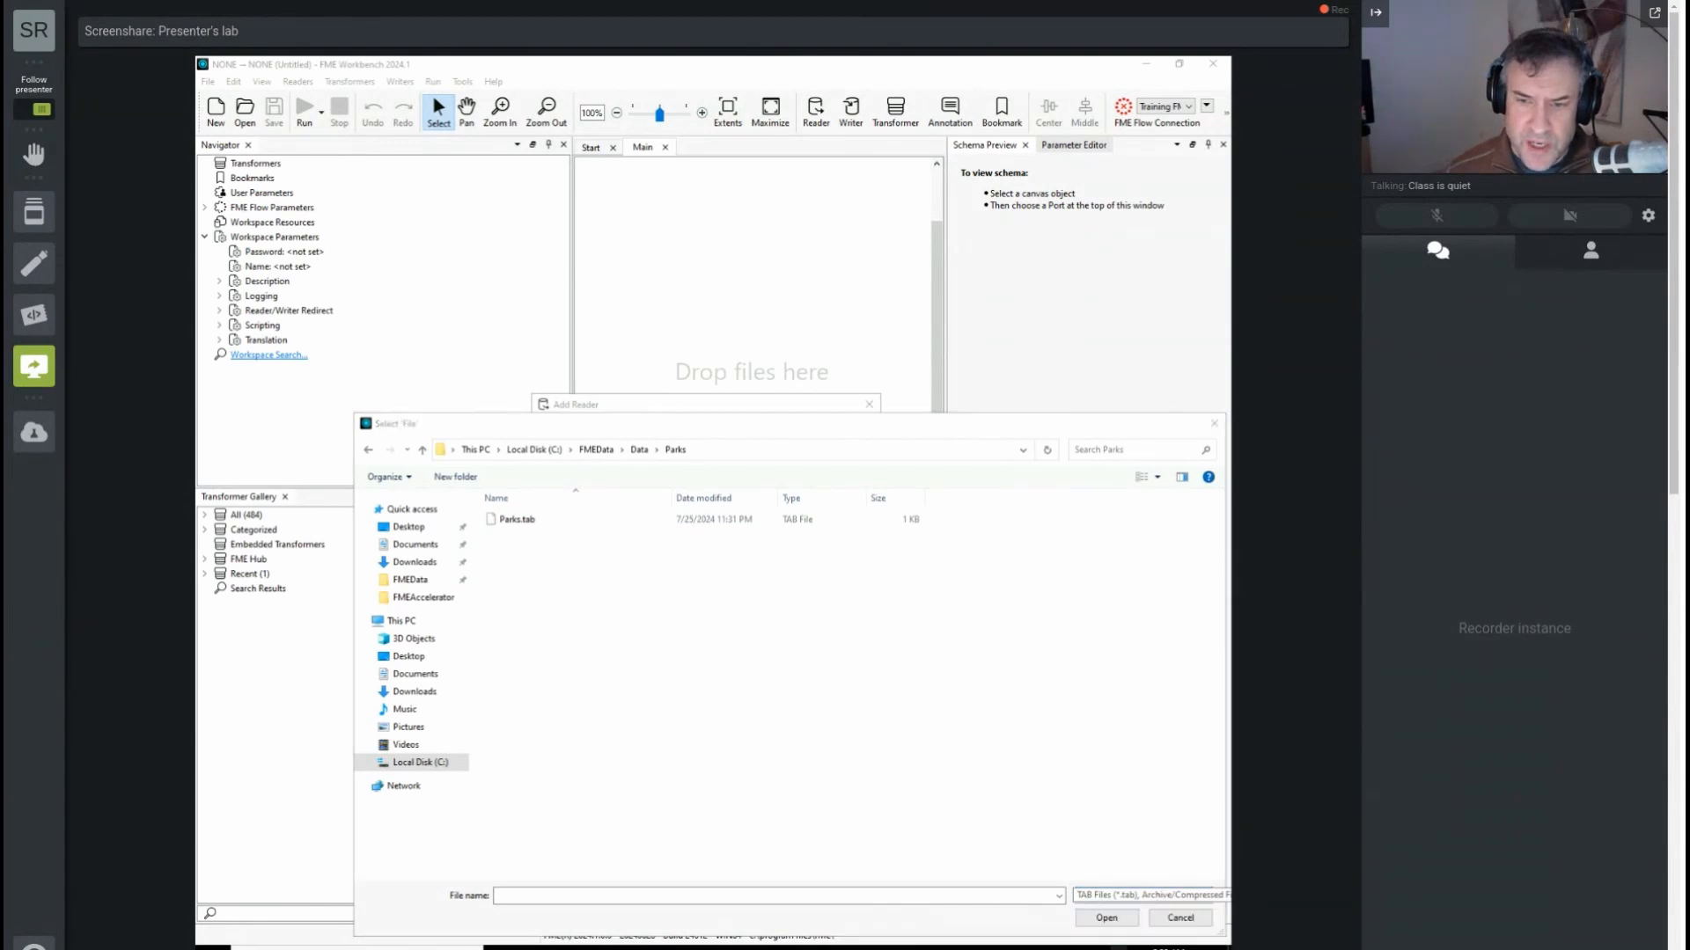
click(1126, 899)
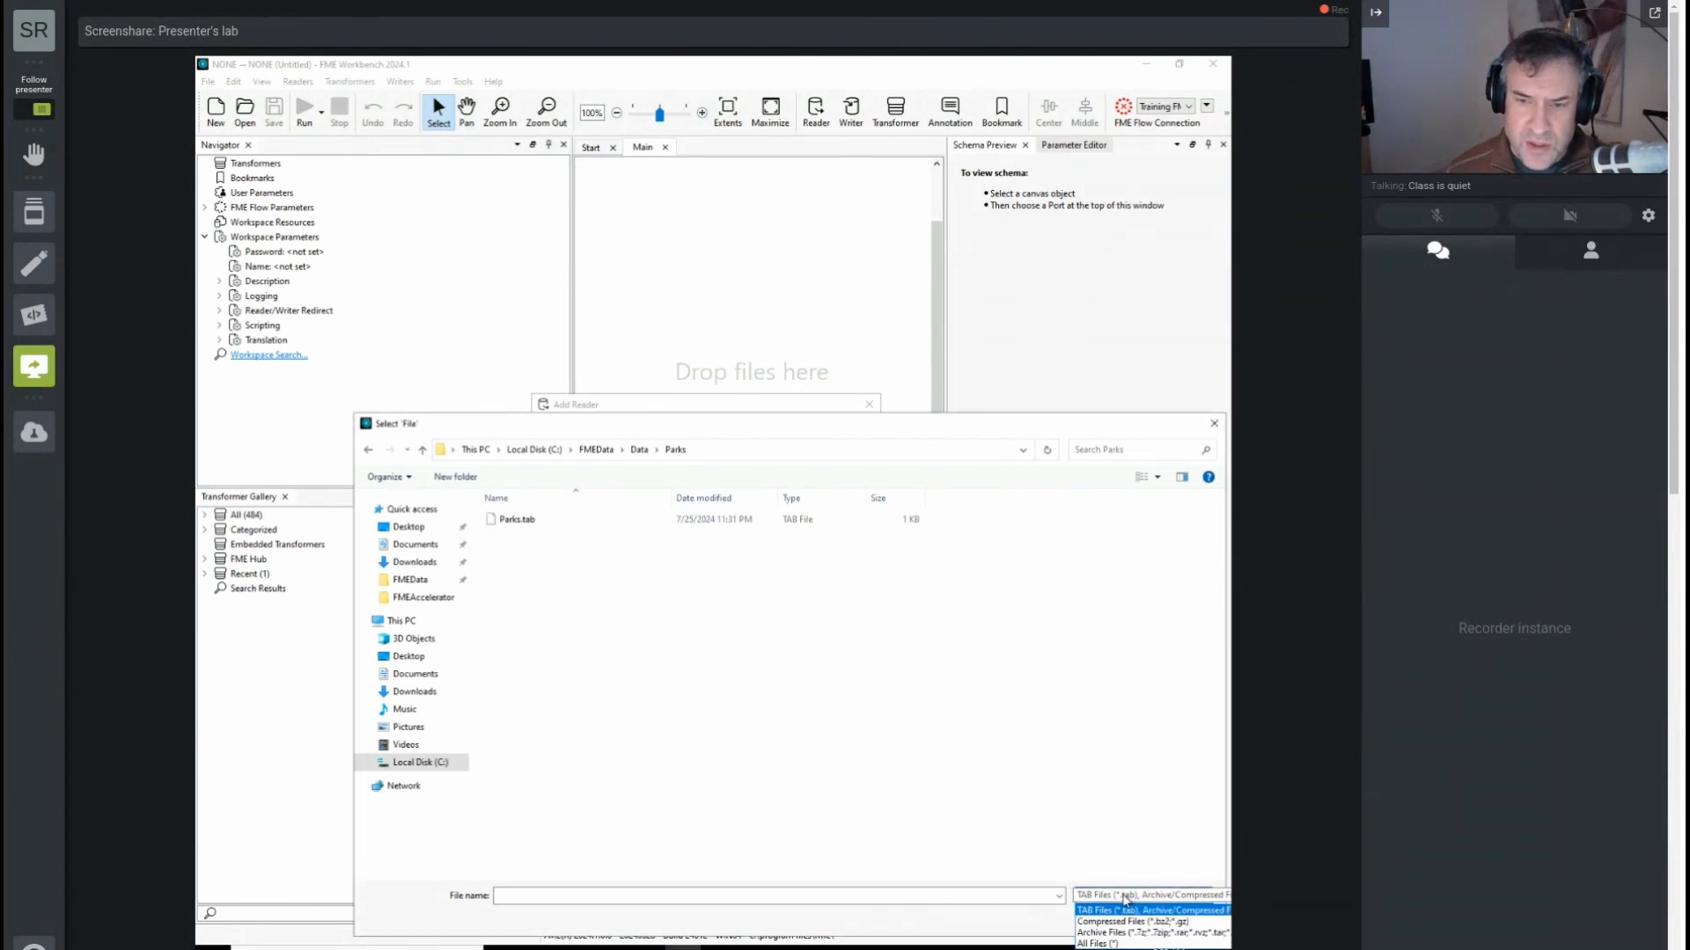
click(1103, 944)
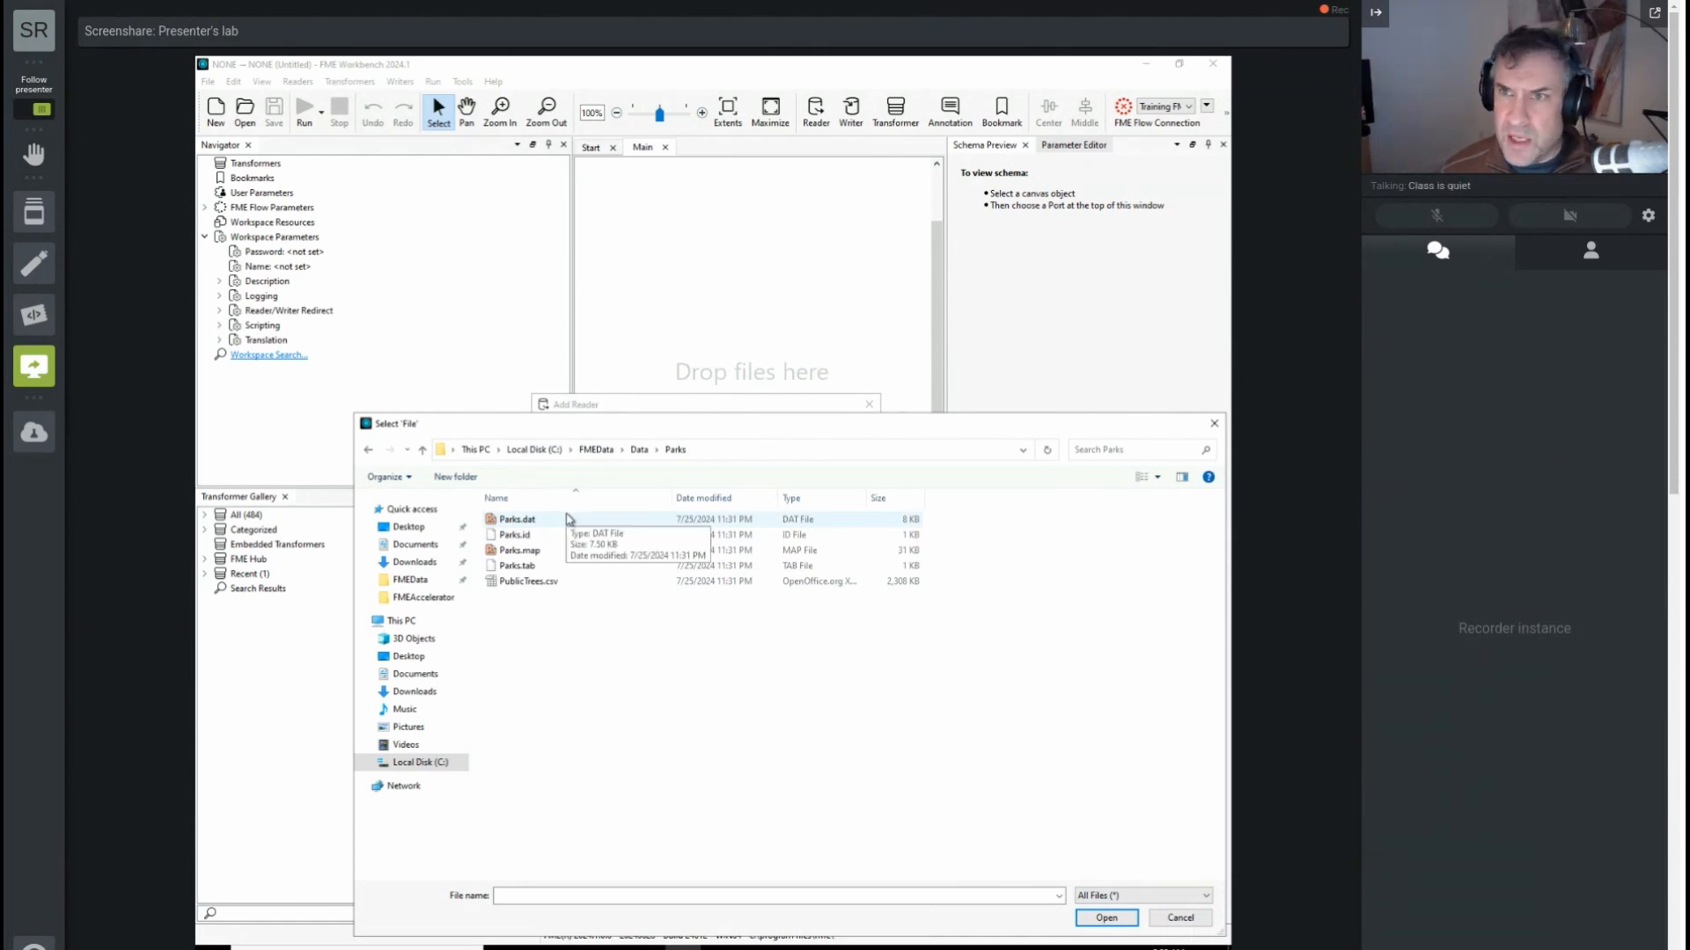
click(568, 564)
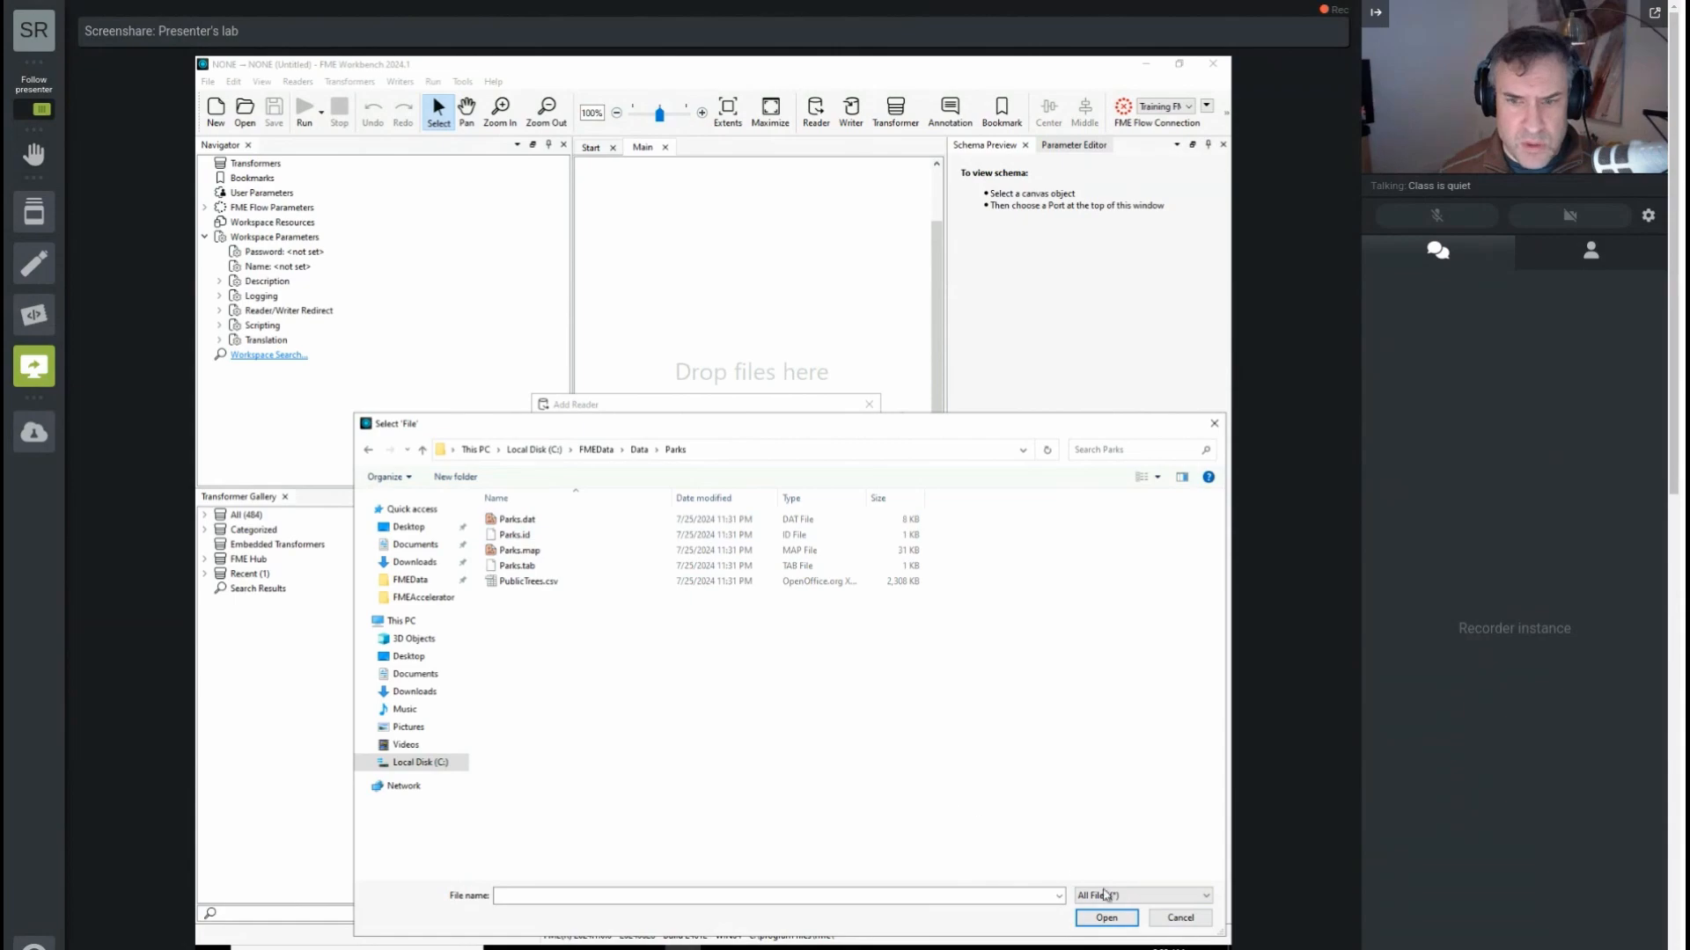
click(1106, 918)
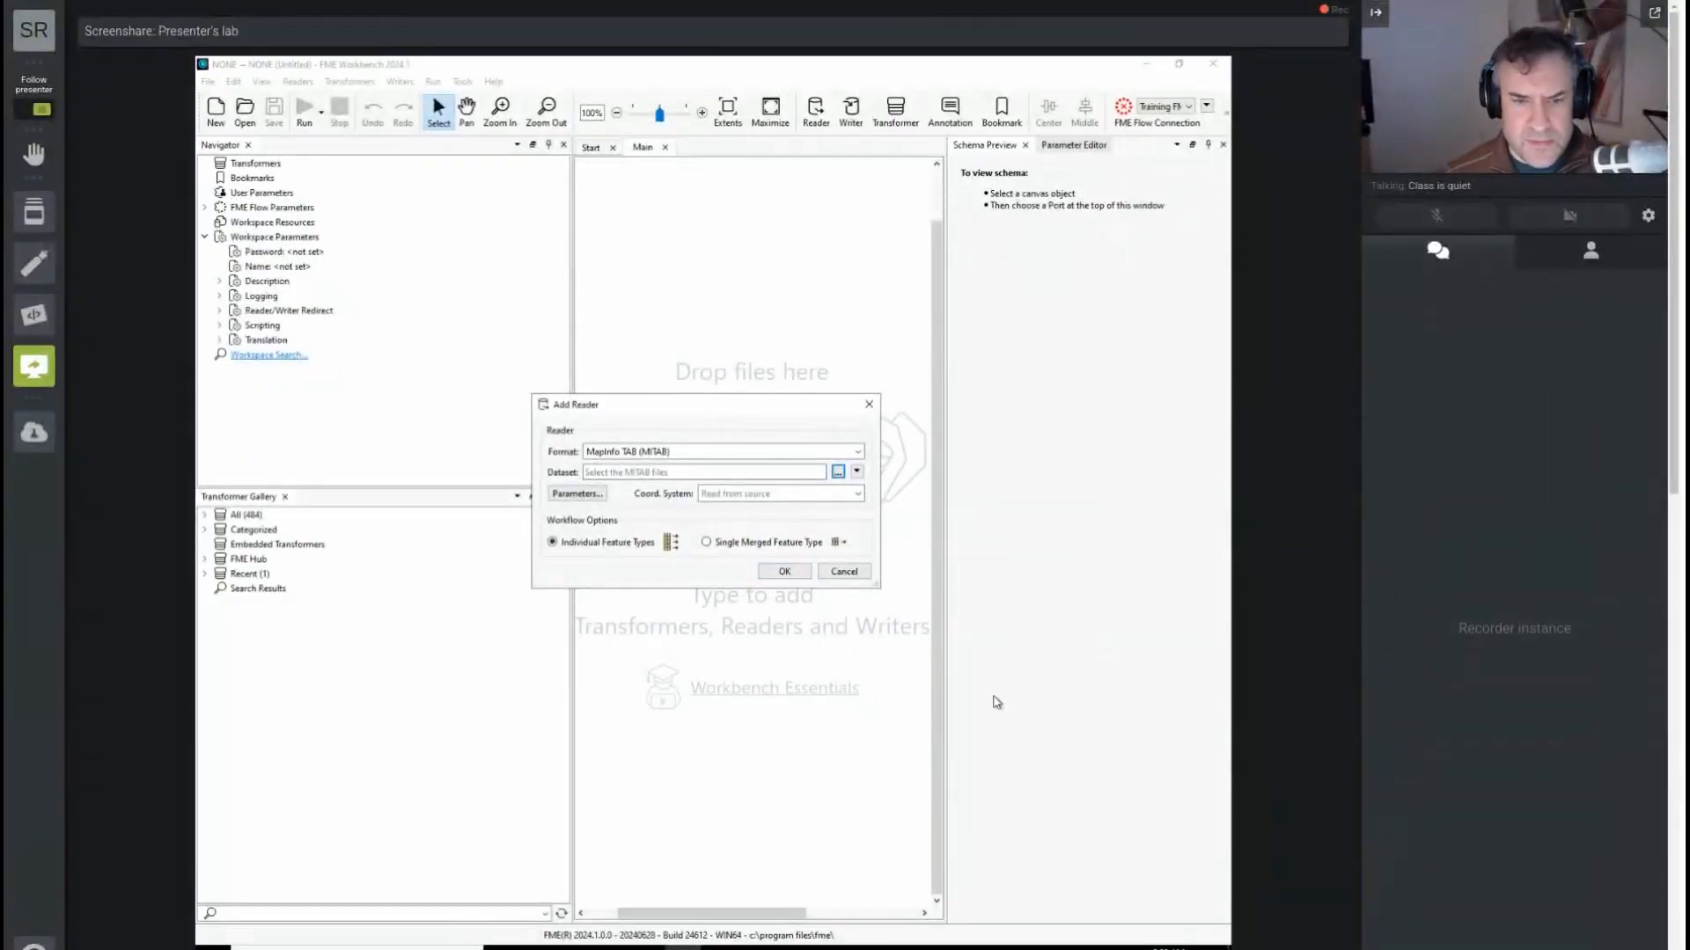
click(693, 470)
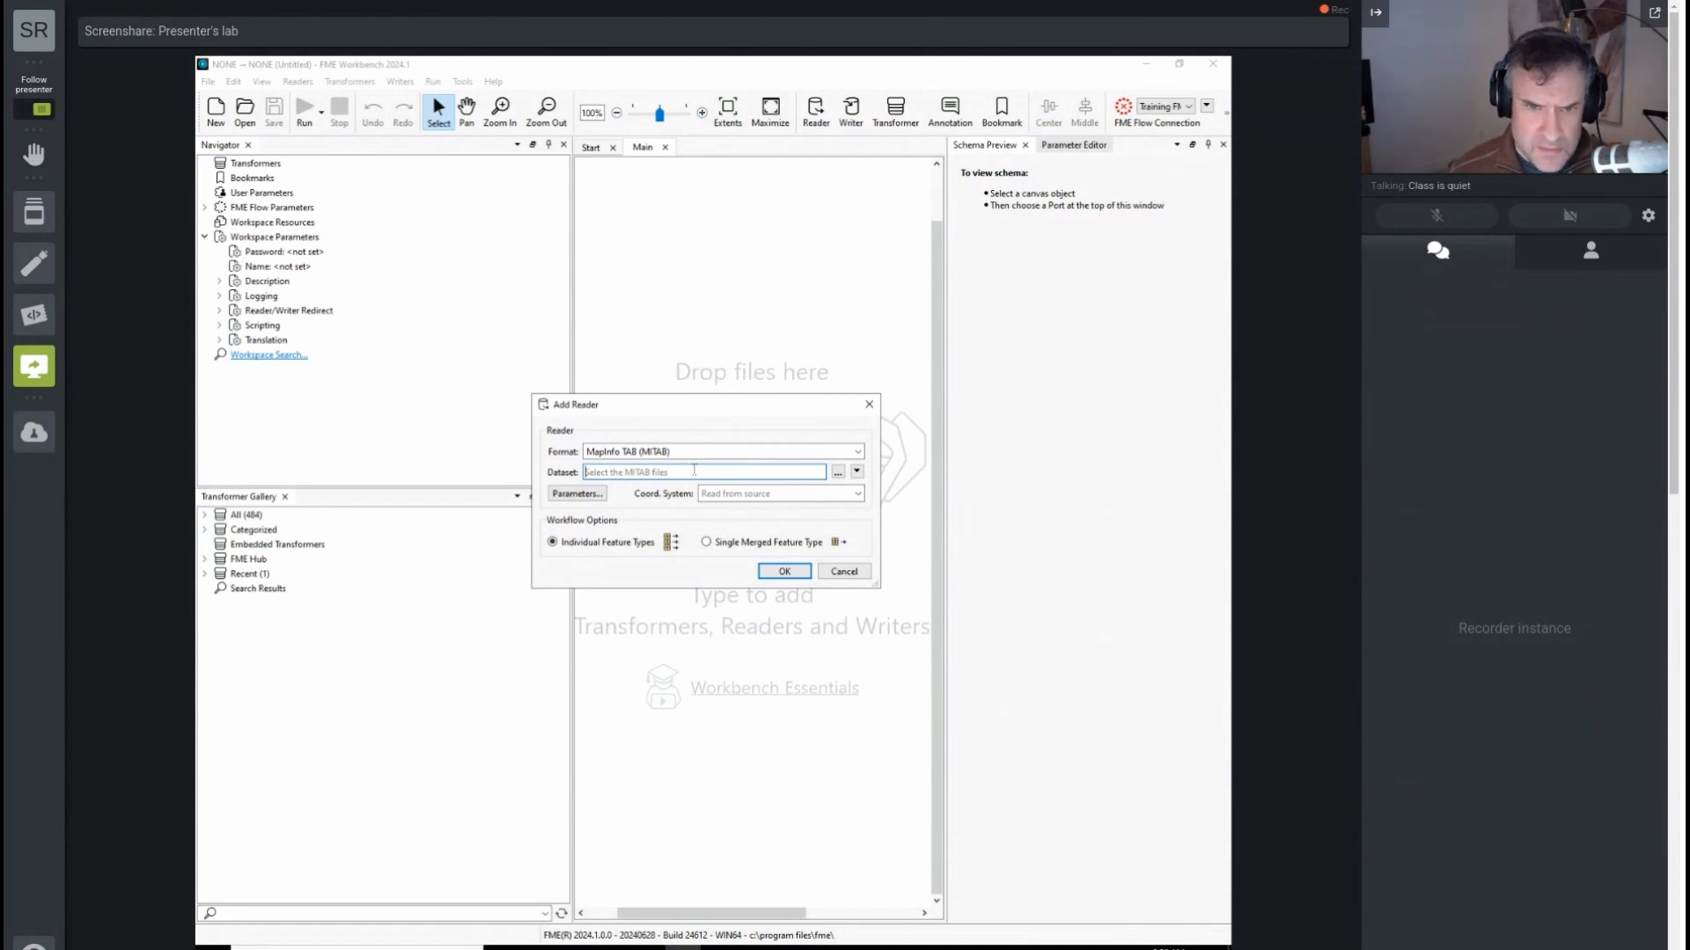
key(super)
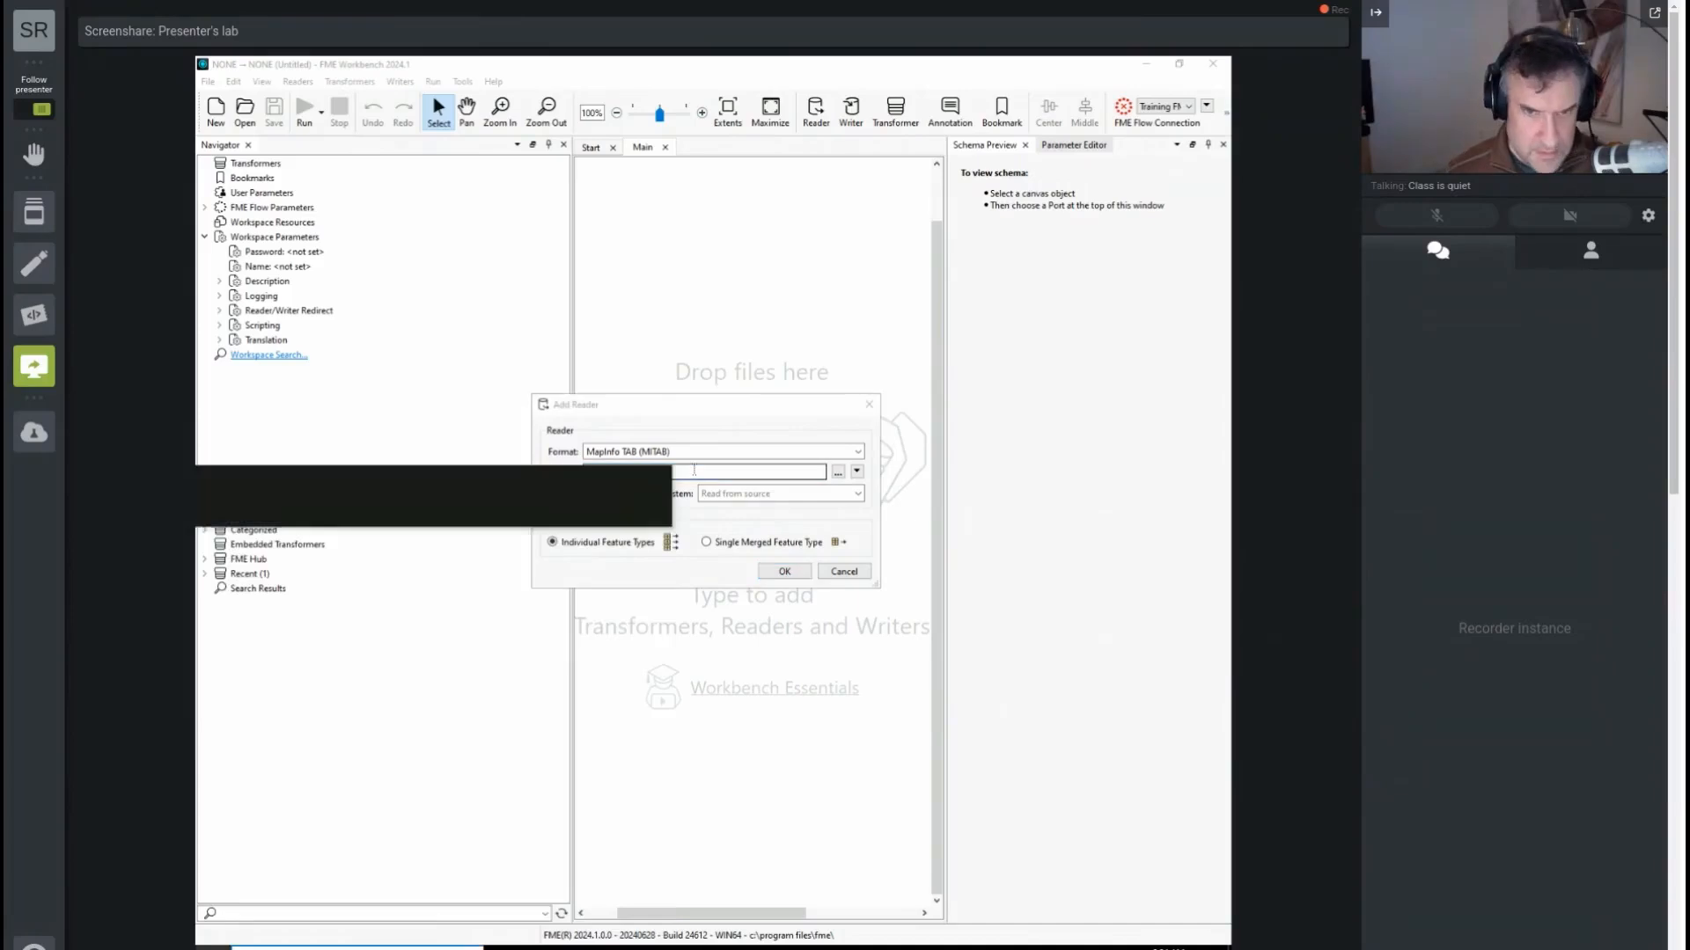
key(super)
text(v)
key(ctrl+a)
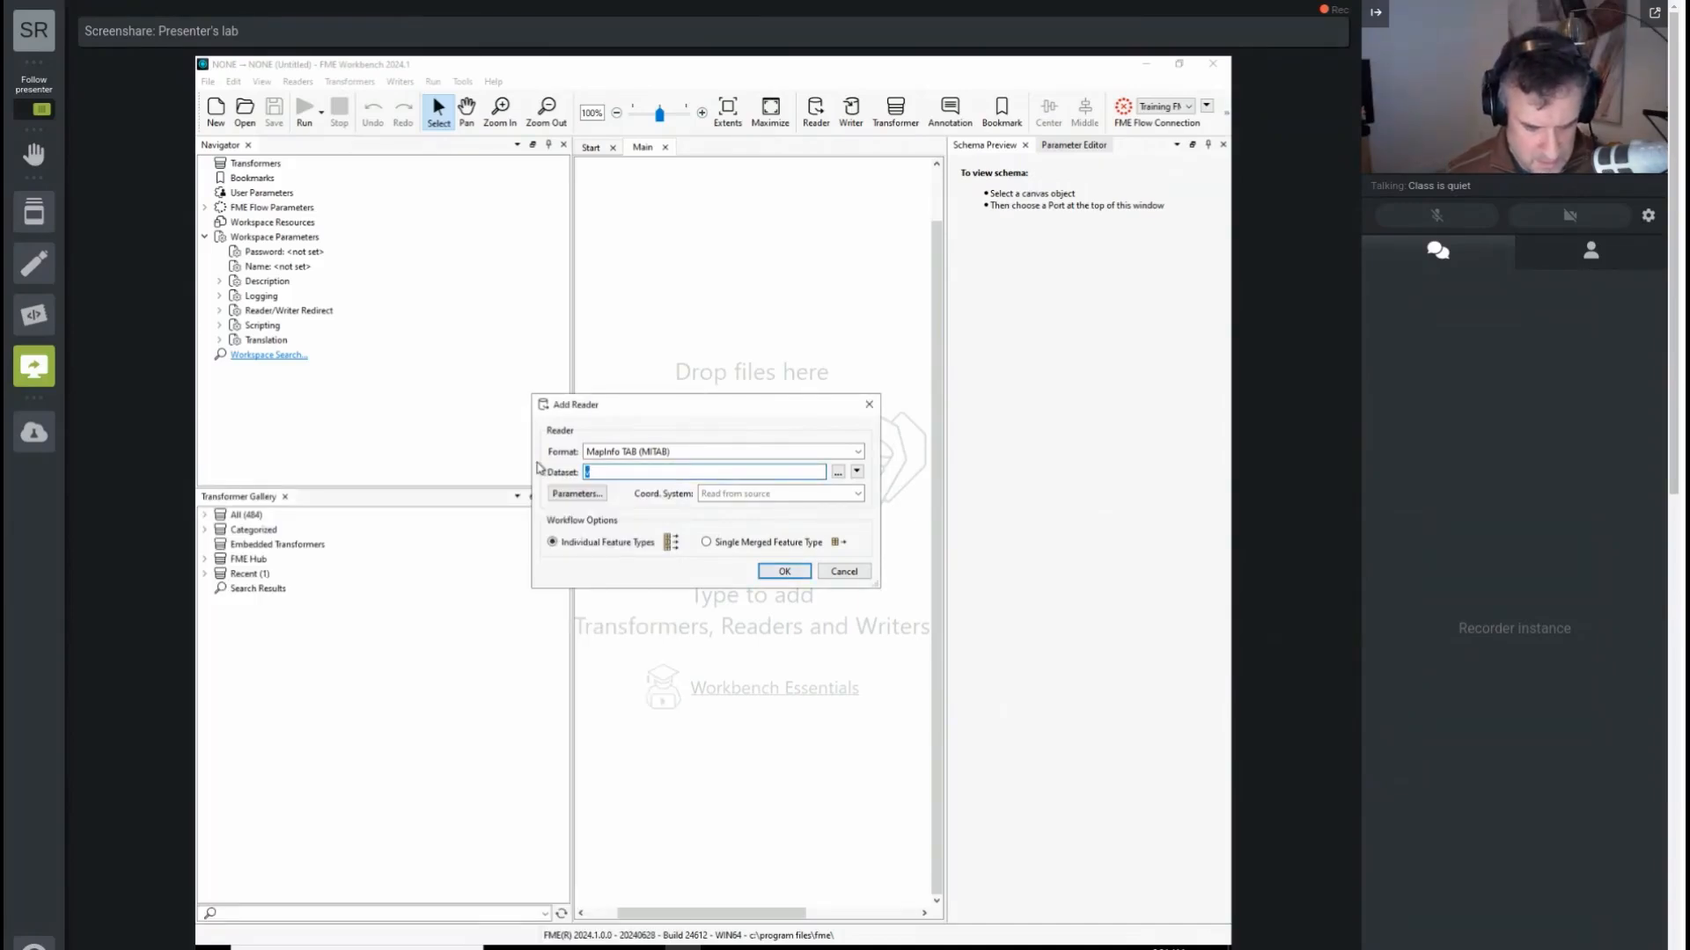
text(https://s3.amazonaws.com/FMEData/FMEData/Data/Parks.zip)
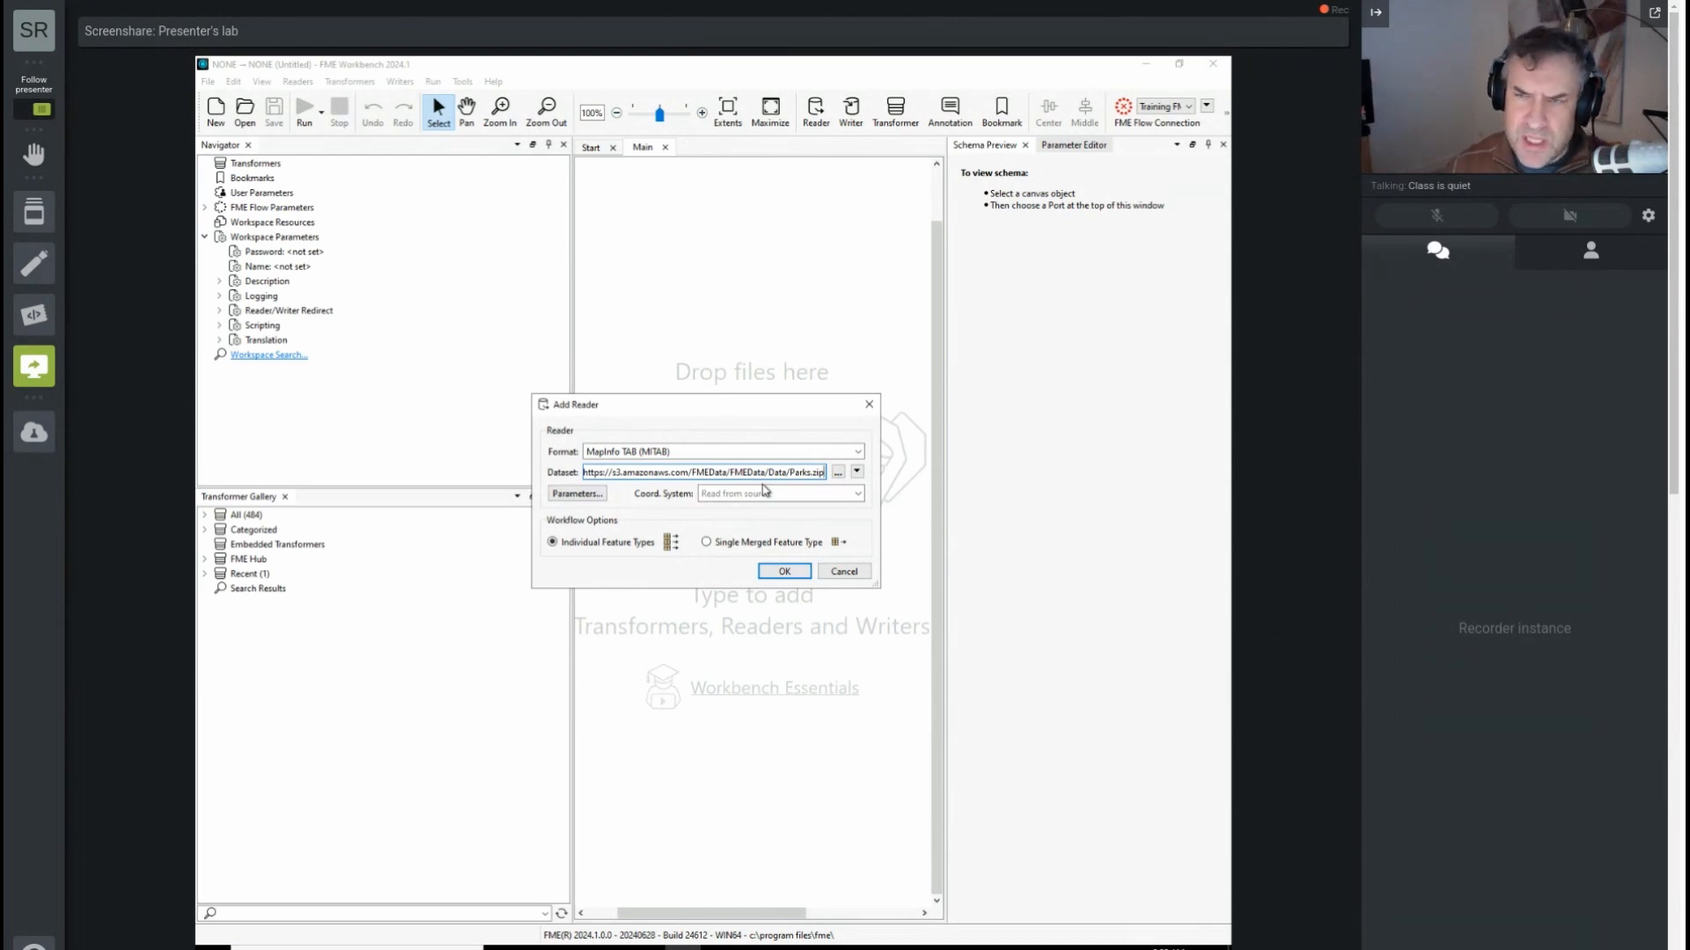
Examine the reader's network authentication parameters and the dataset's options for selecting files from disk or the web.
click(578, 495)
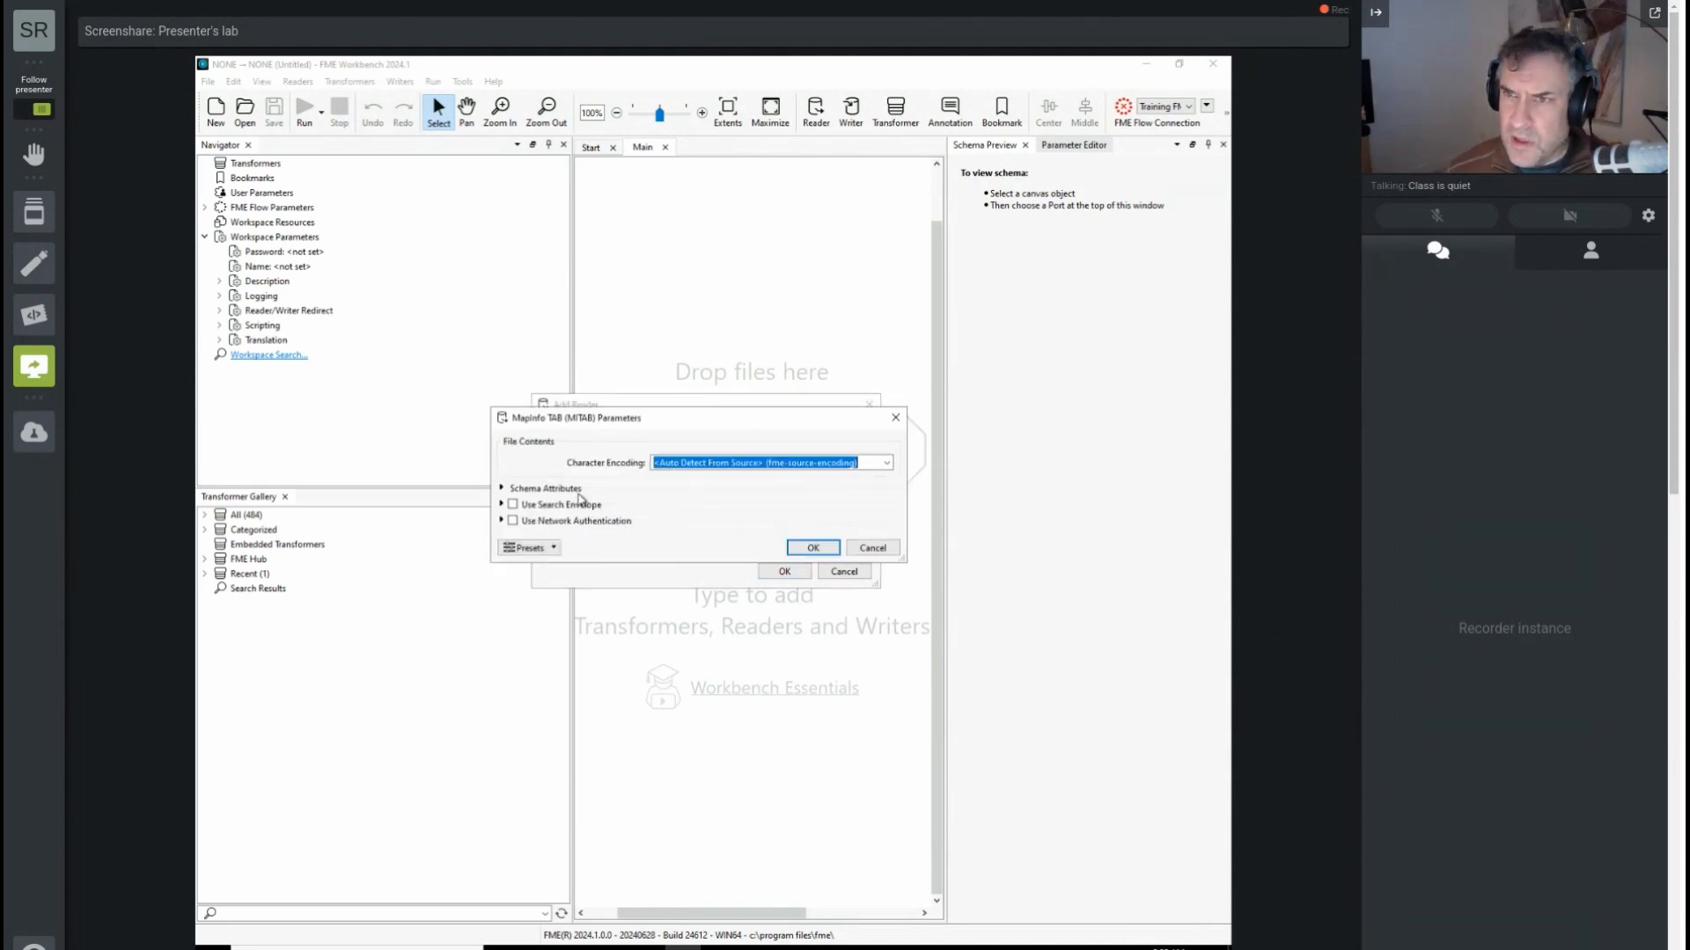
click(503, 522)
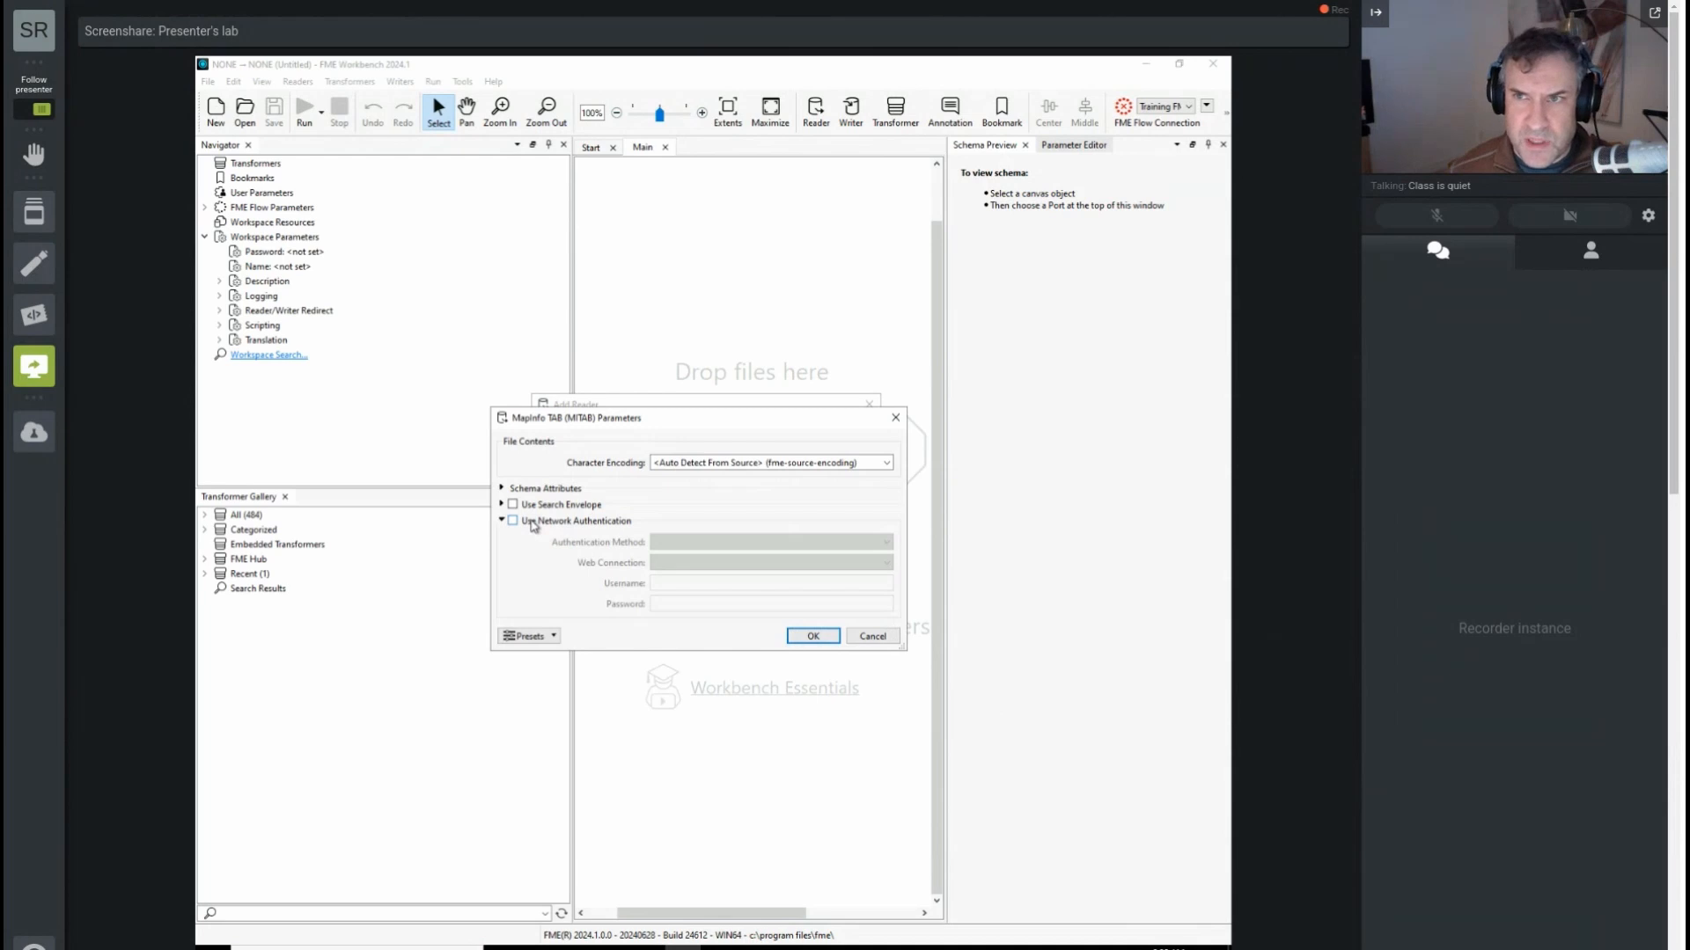
click(872, 639)
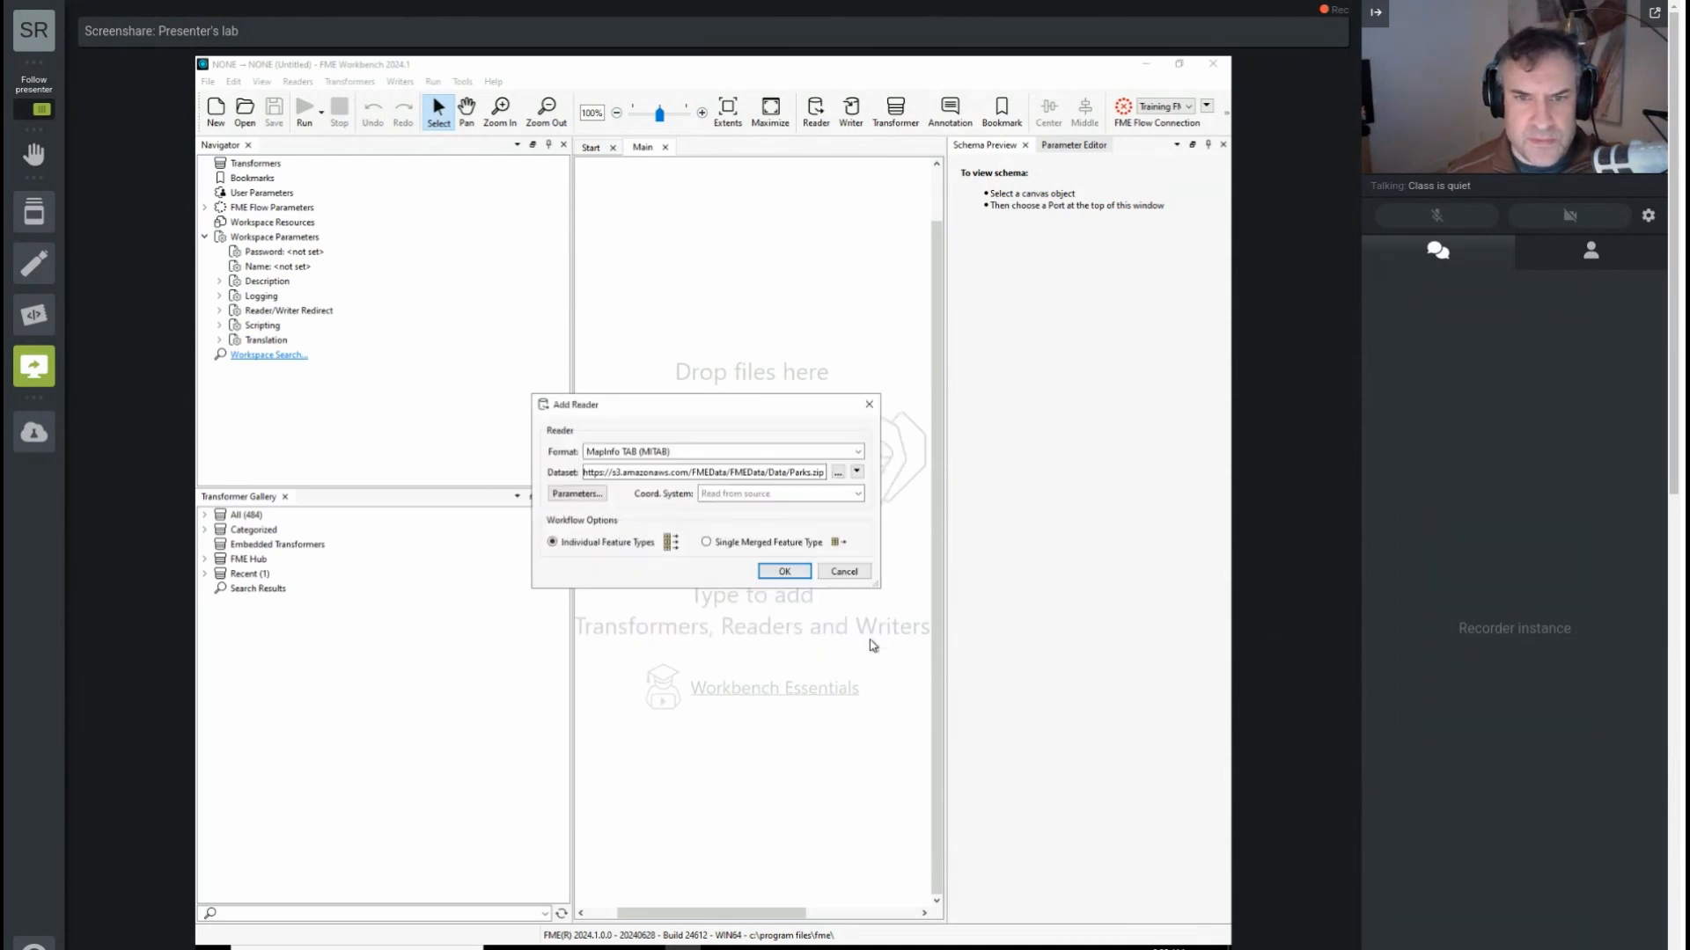
click(857, 472)
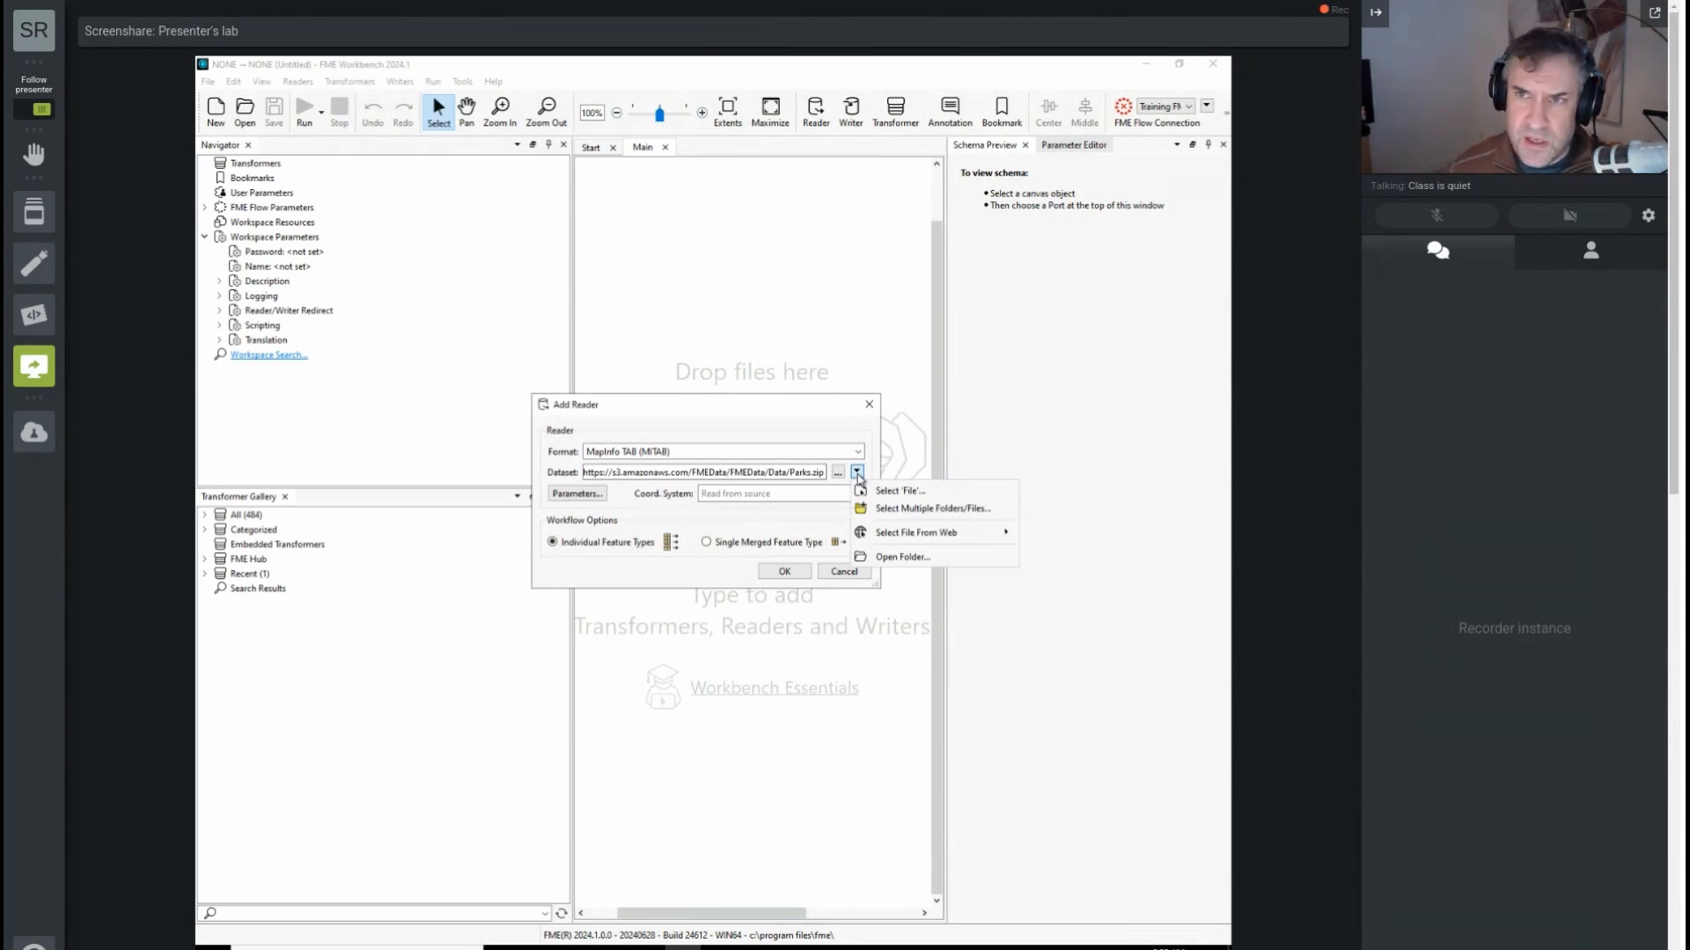
mouse_move(888, 537)
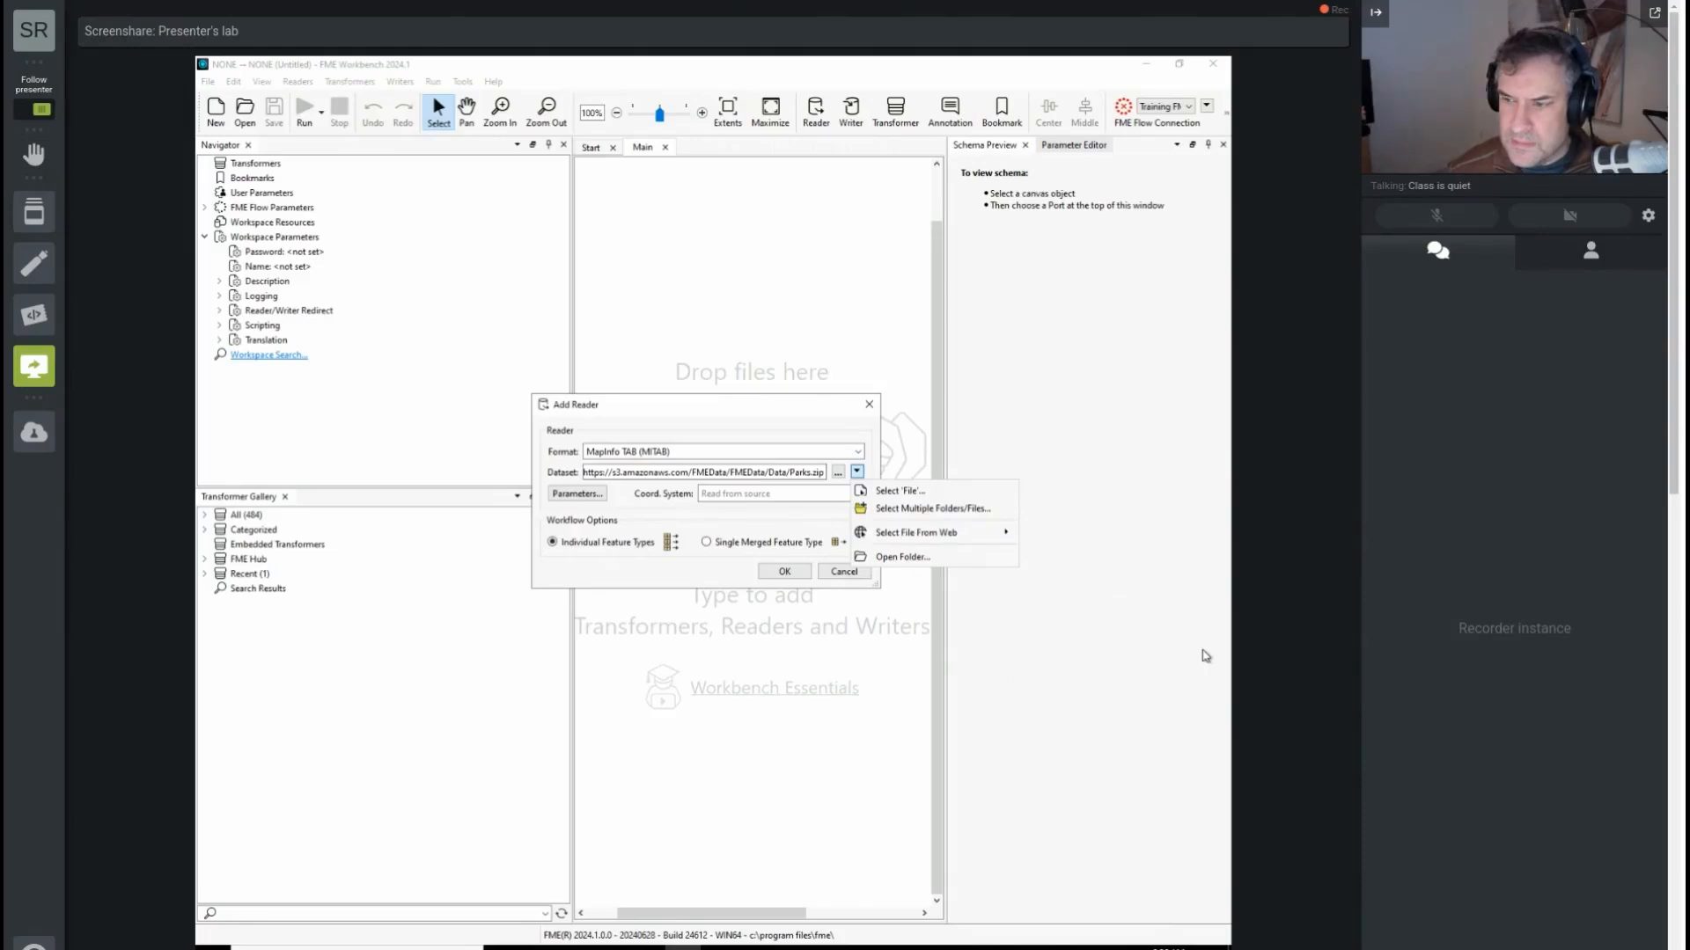
Add the configured MapInfo TAB reader to the workspace and expand it to inspect its source file parameter.
click(776, 568)
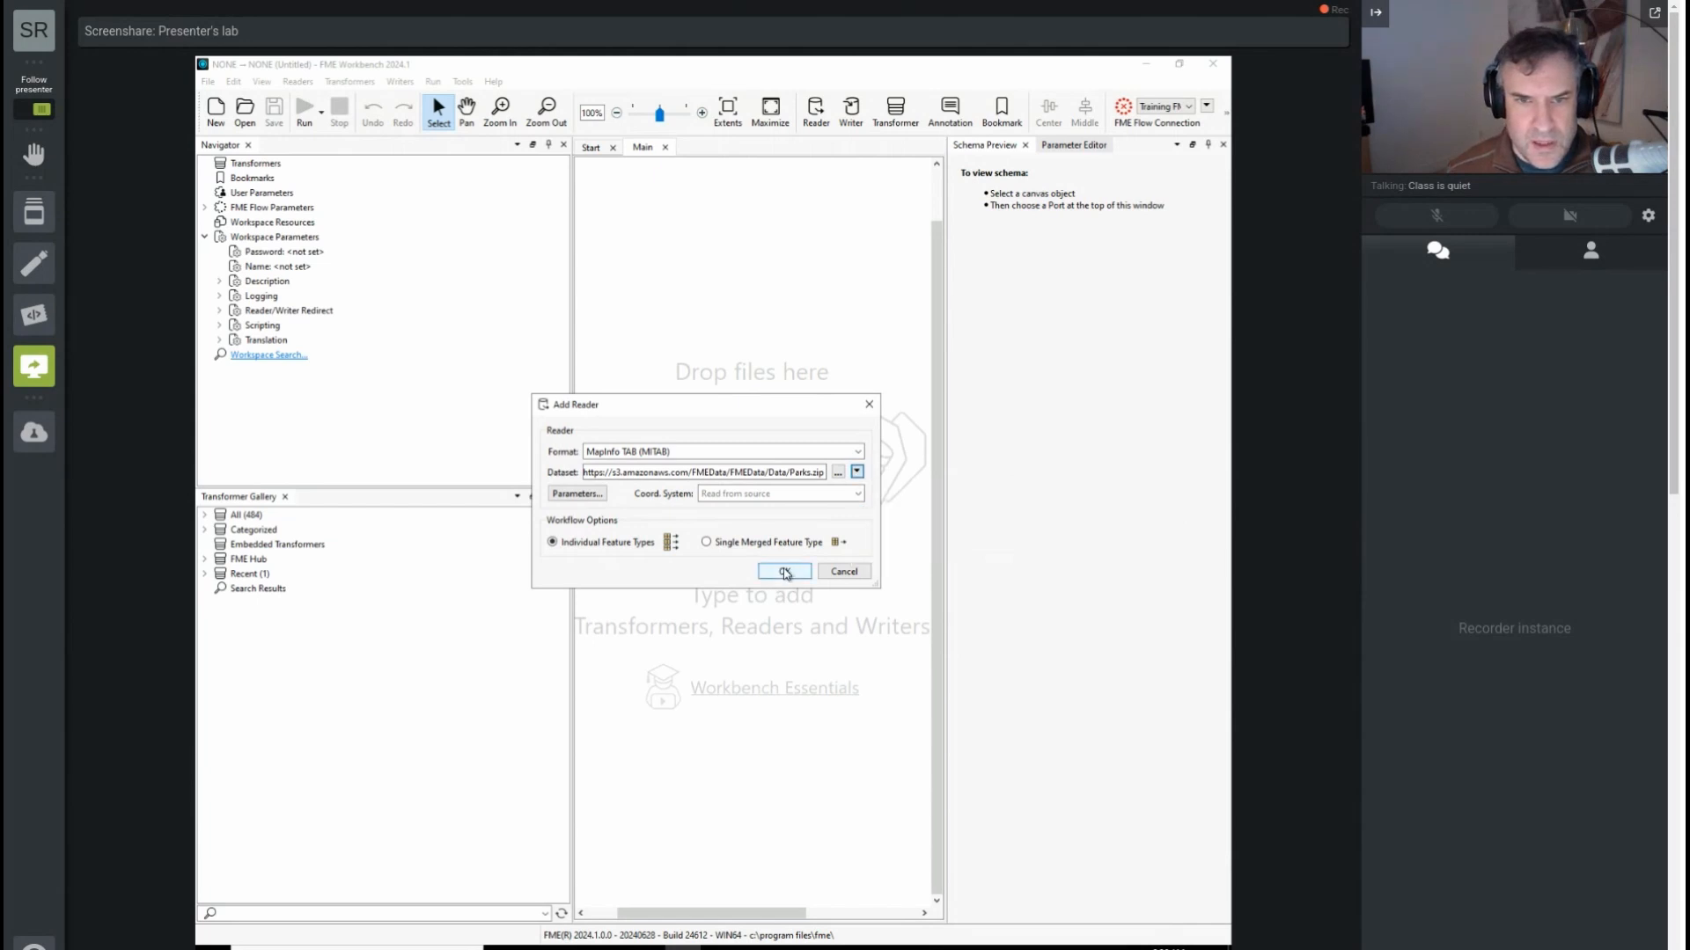
click(784, 572)
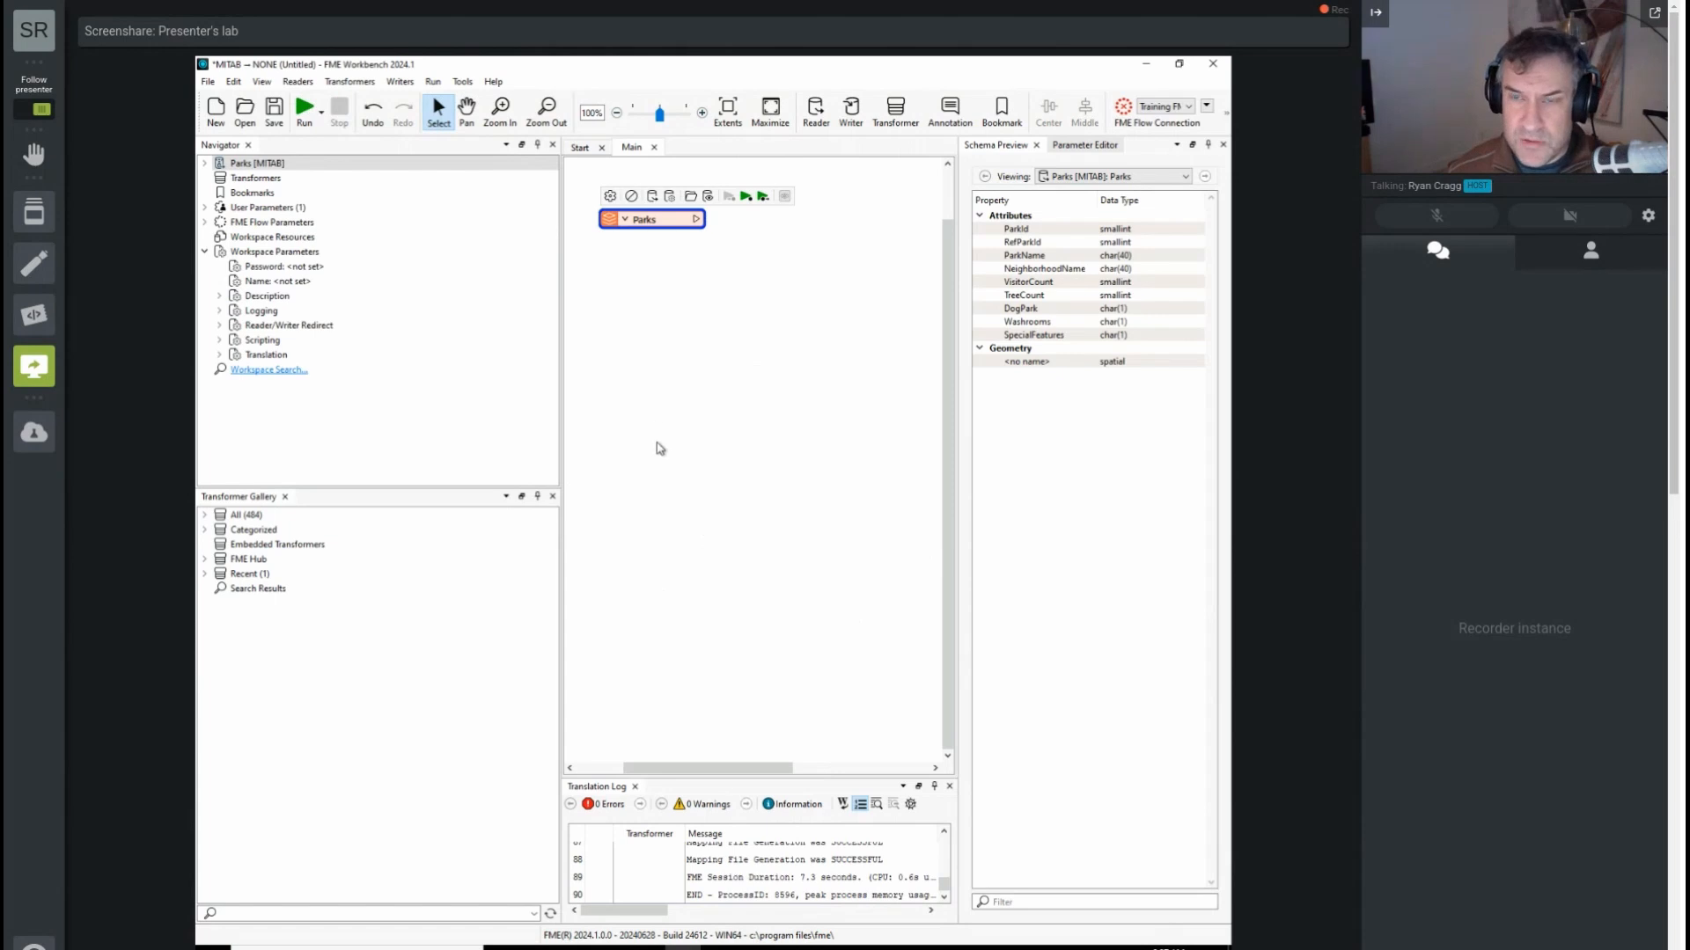
click(204, 166)
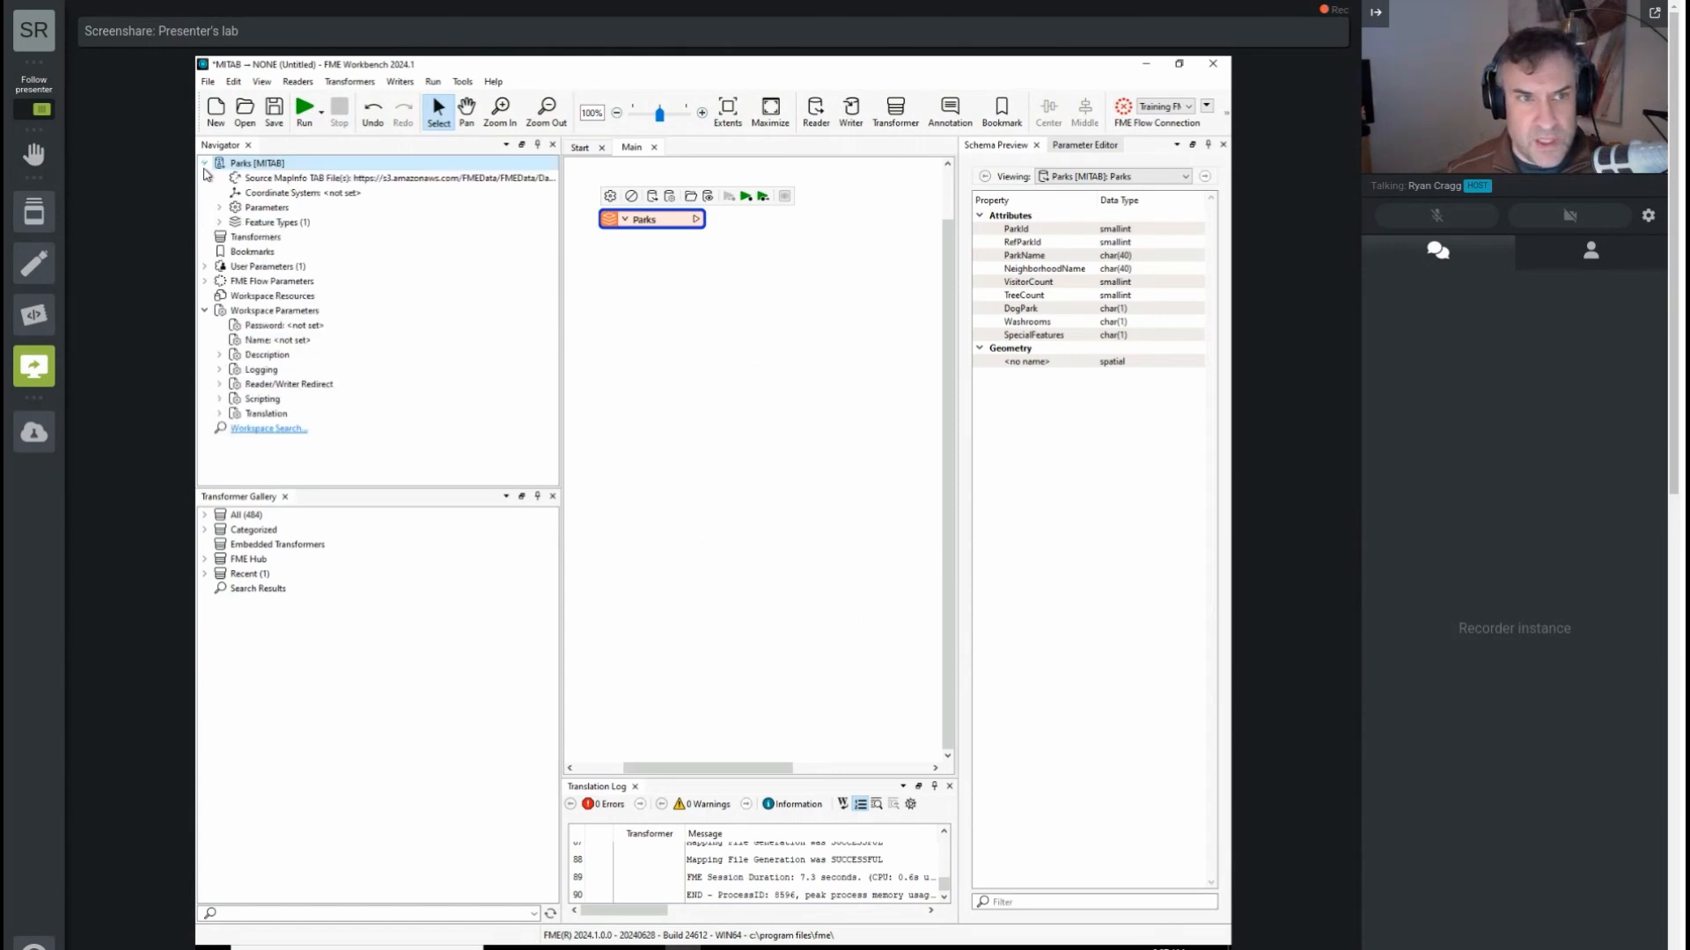
click(385, 181)
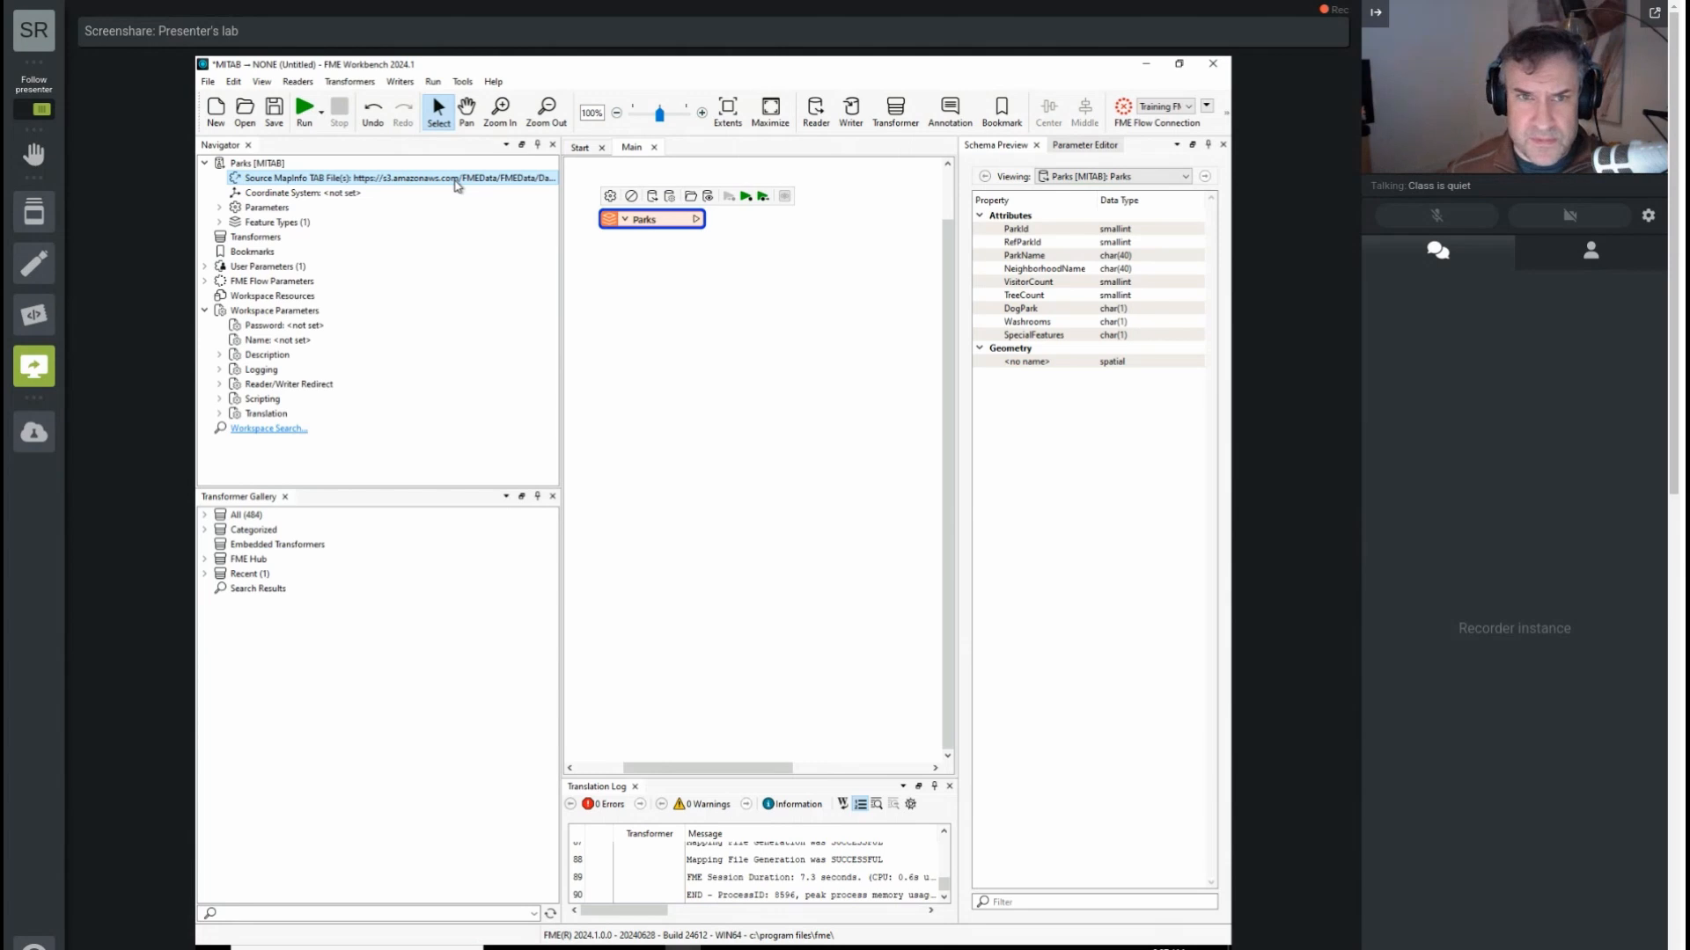
mouse_move(628, 223)
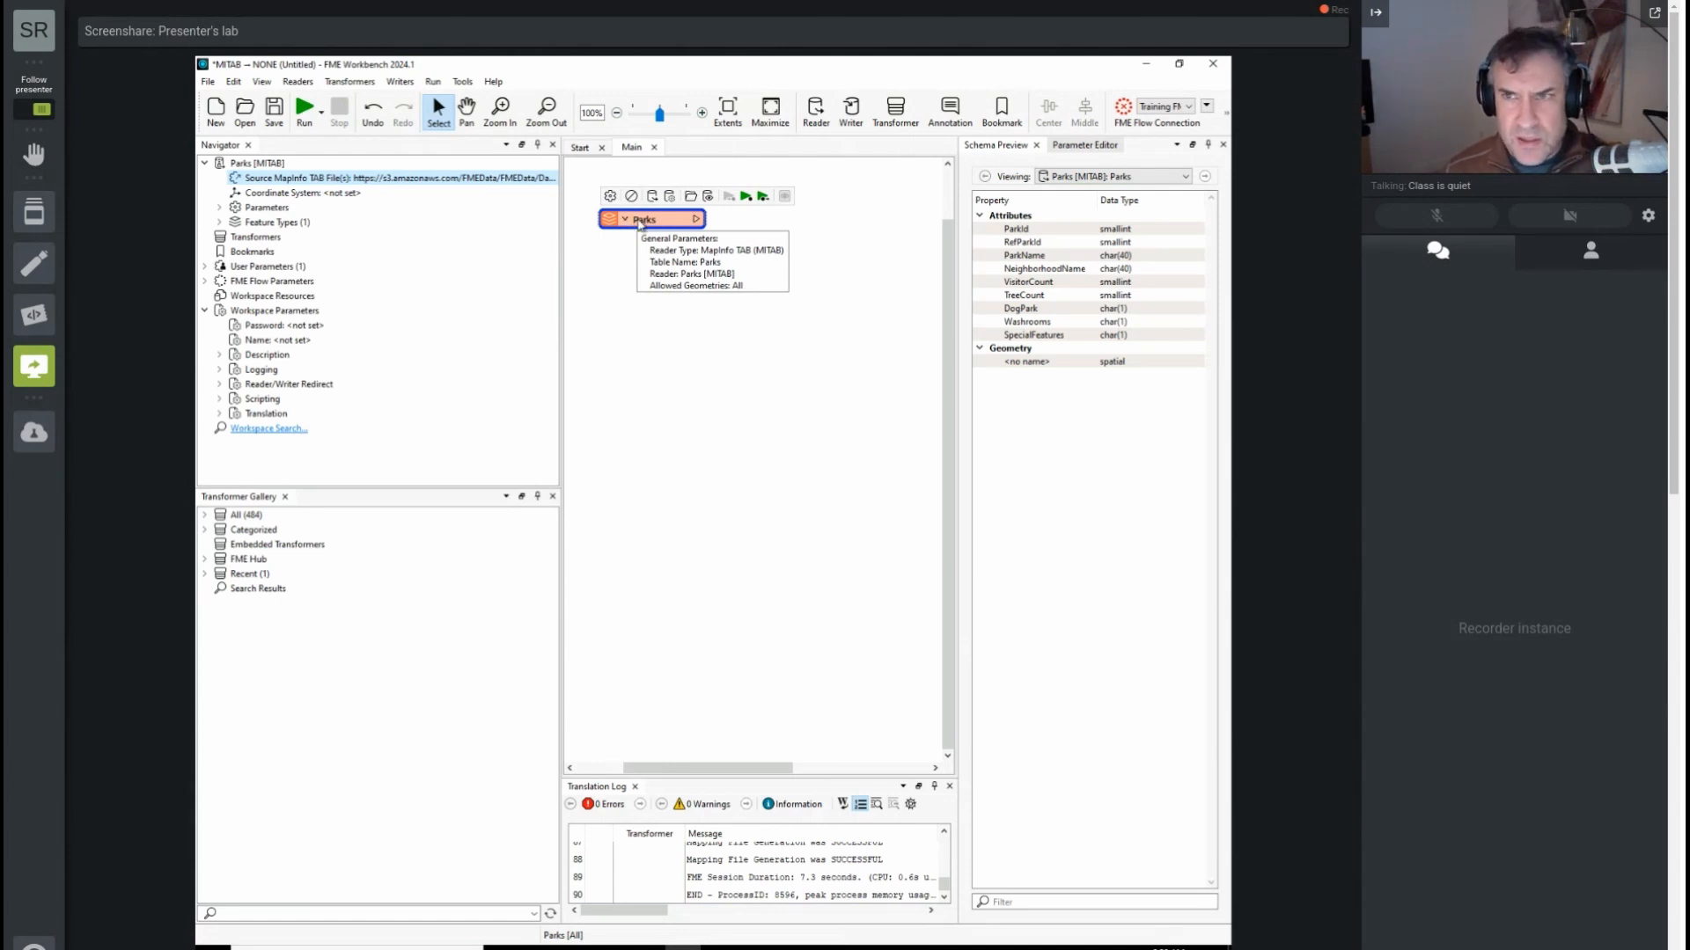
Add a Creator transformer to the canvas below the Parks feature type.
click(754, 362)
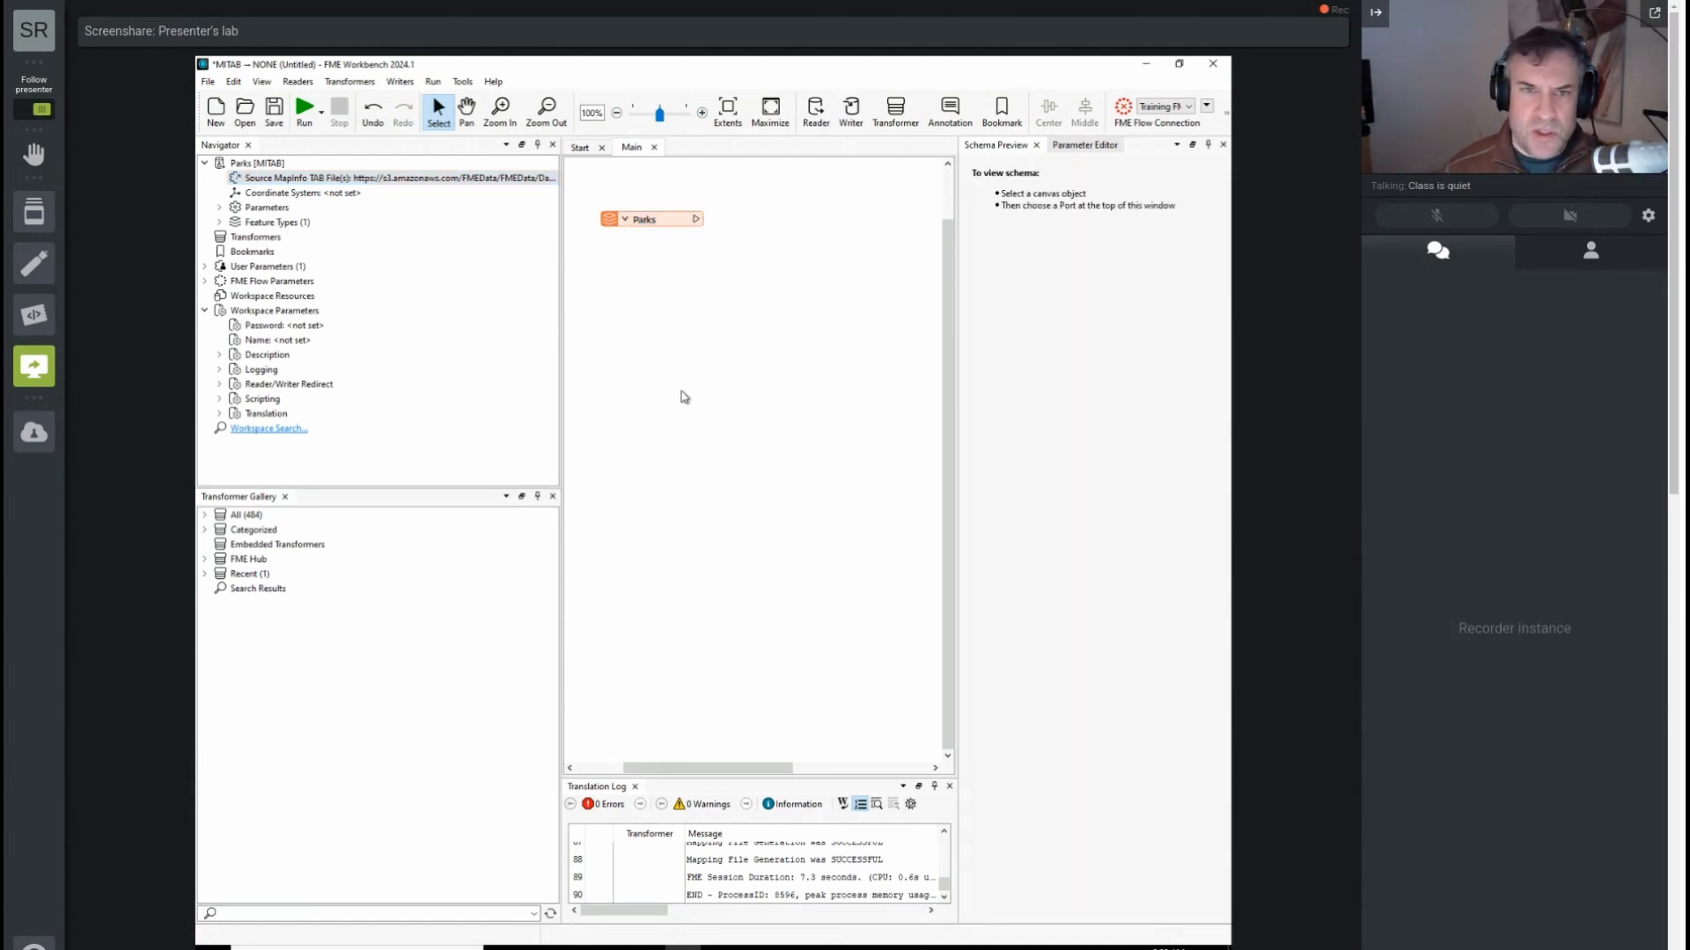
text(create)
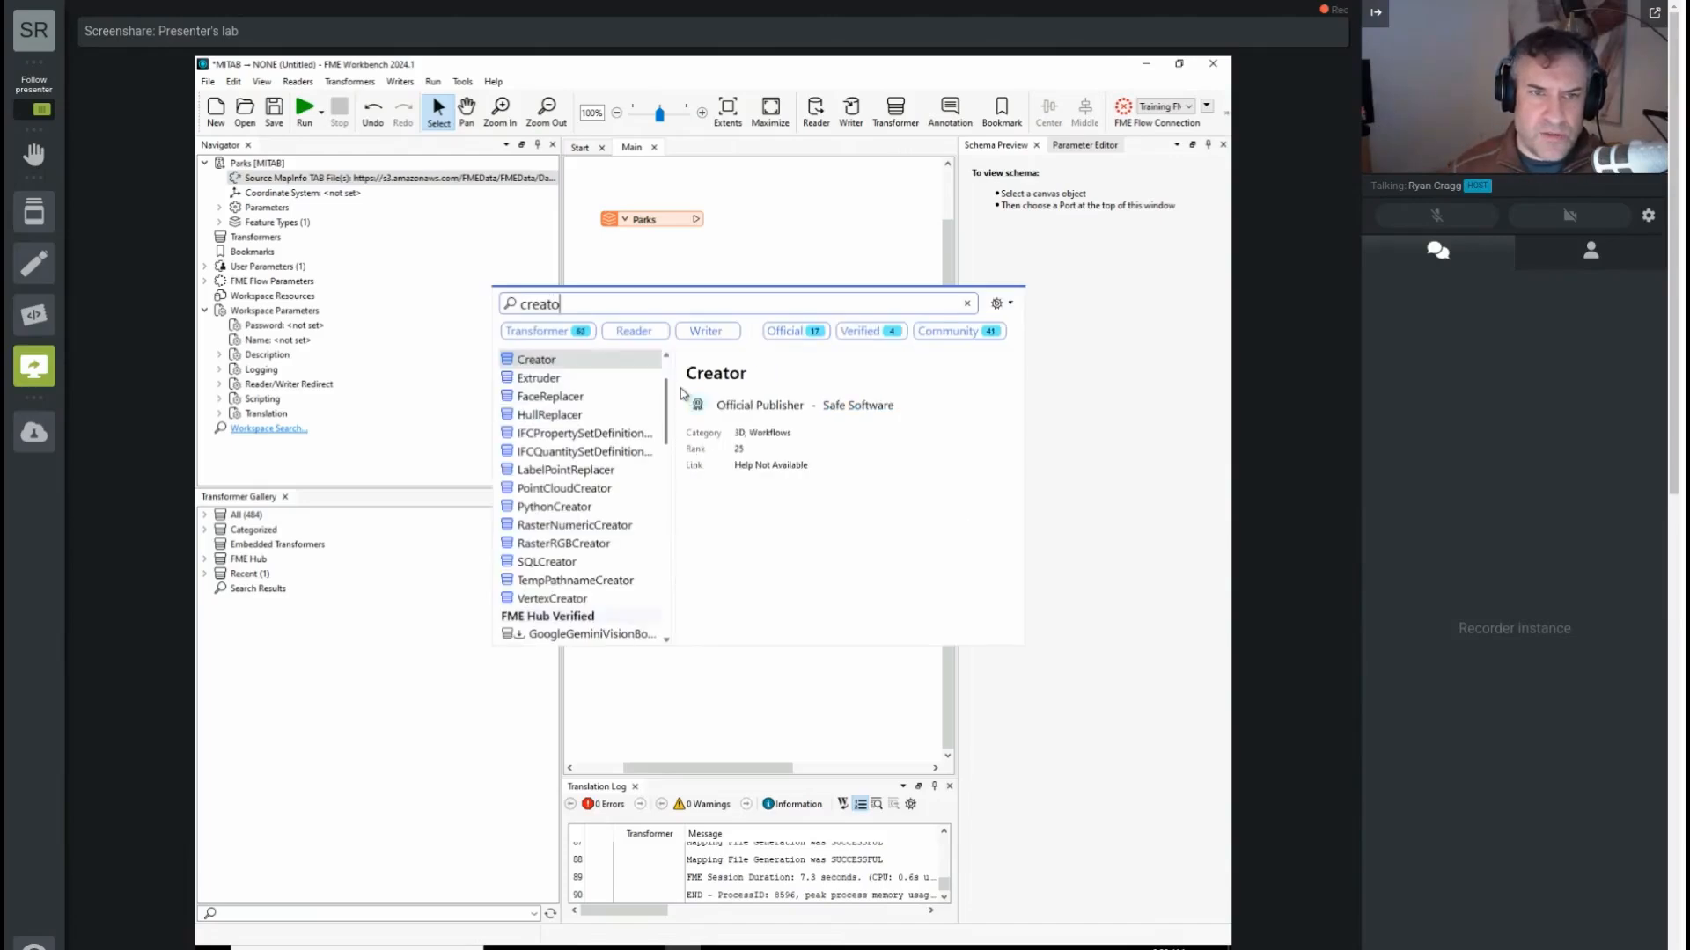
key(Return)
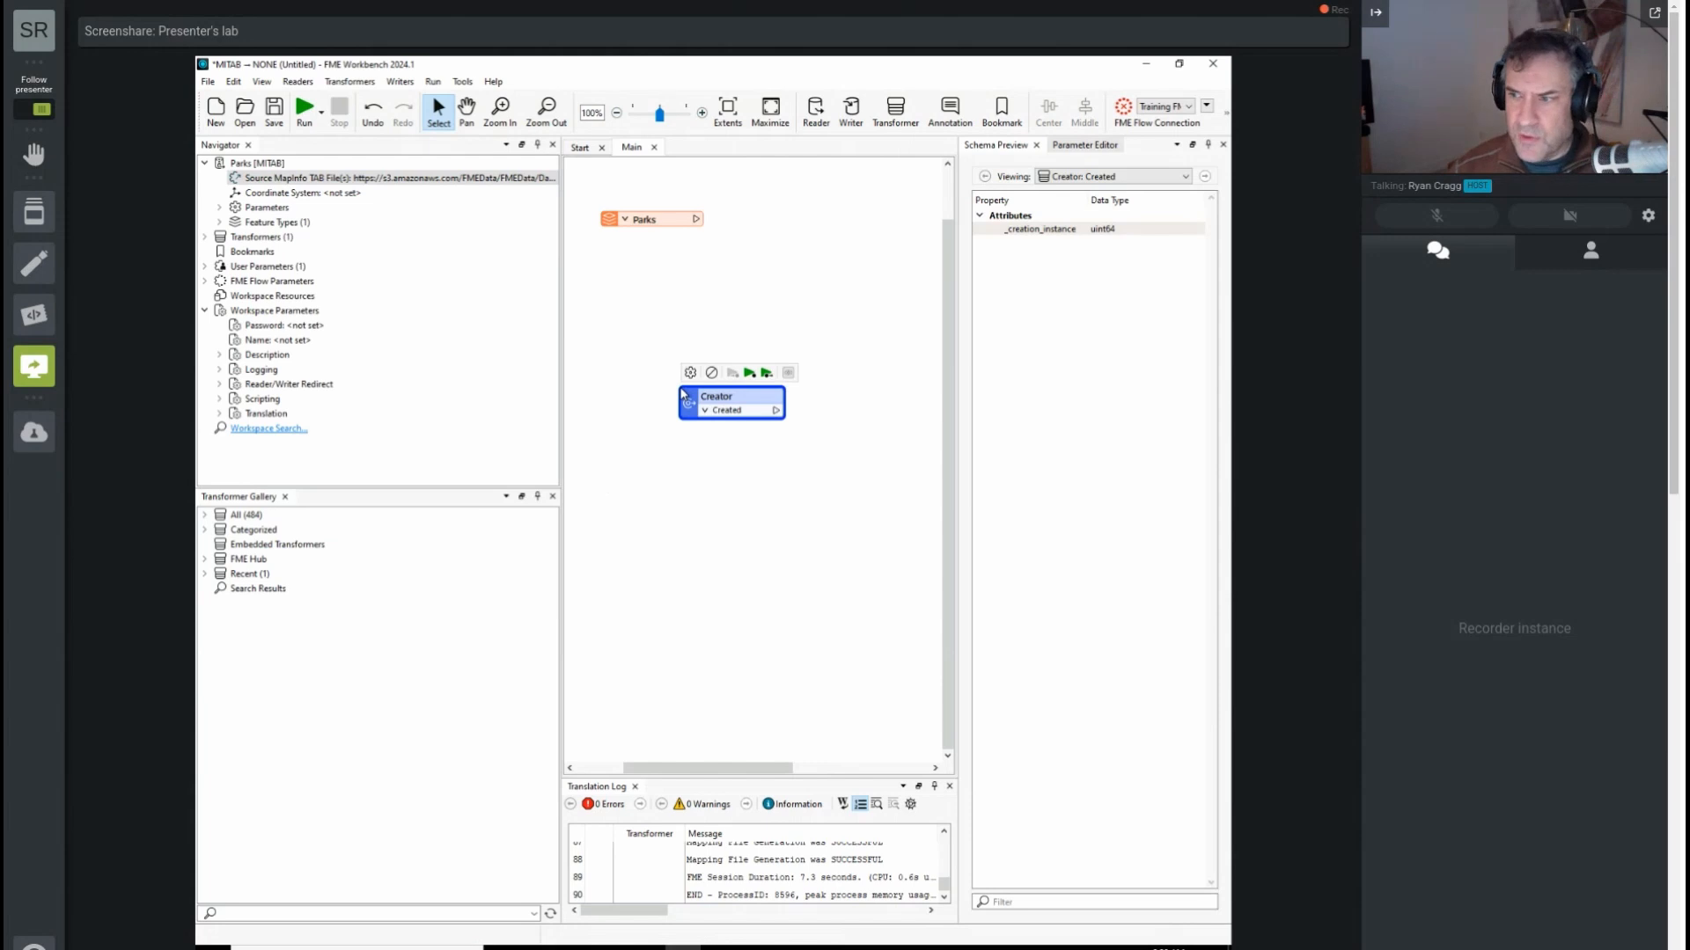
Search the available transformers for "connector" and look through the list without adding any.
text(conne)
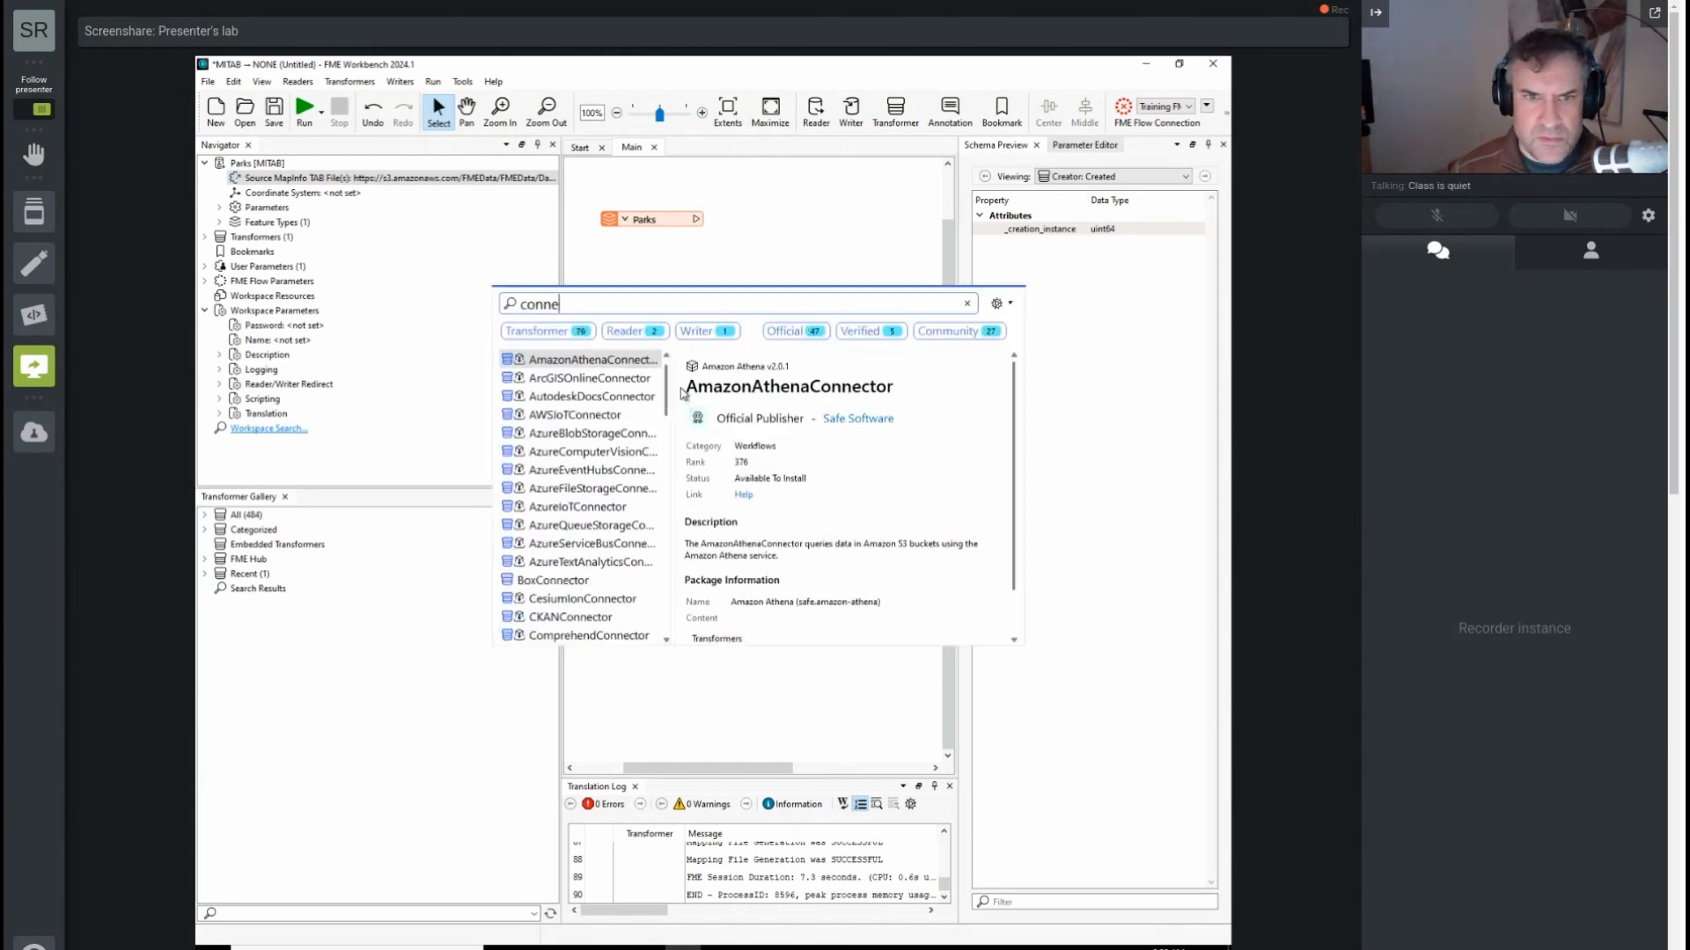
text(ctor)
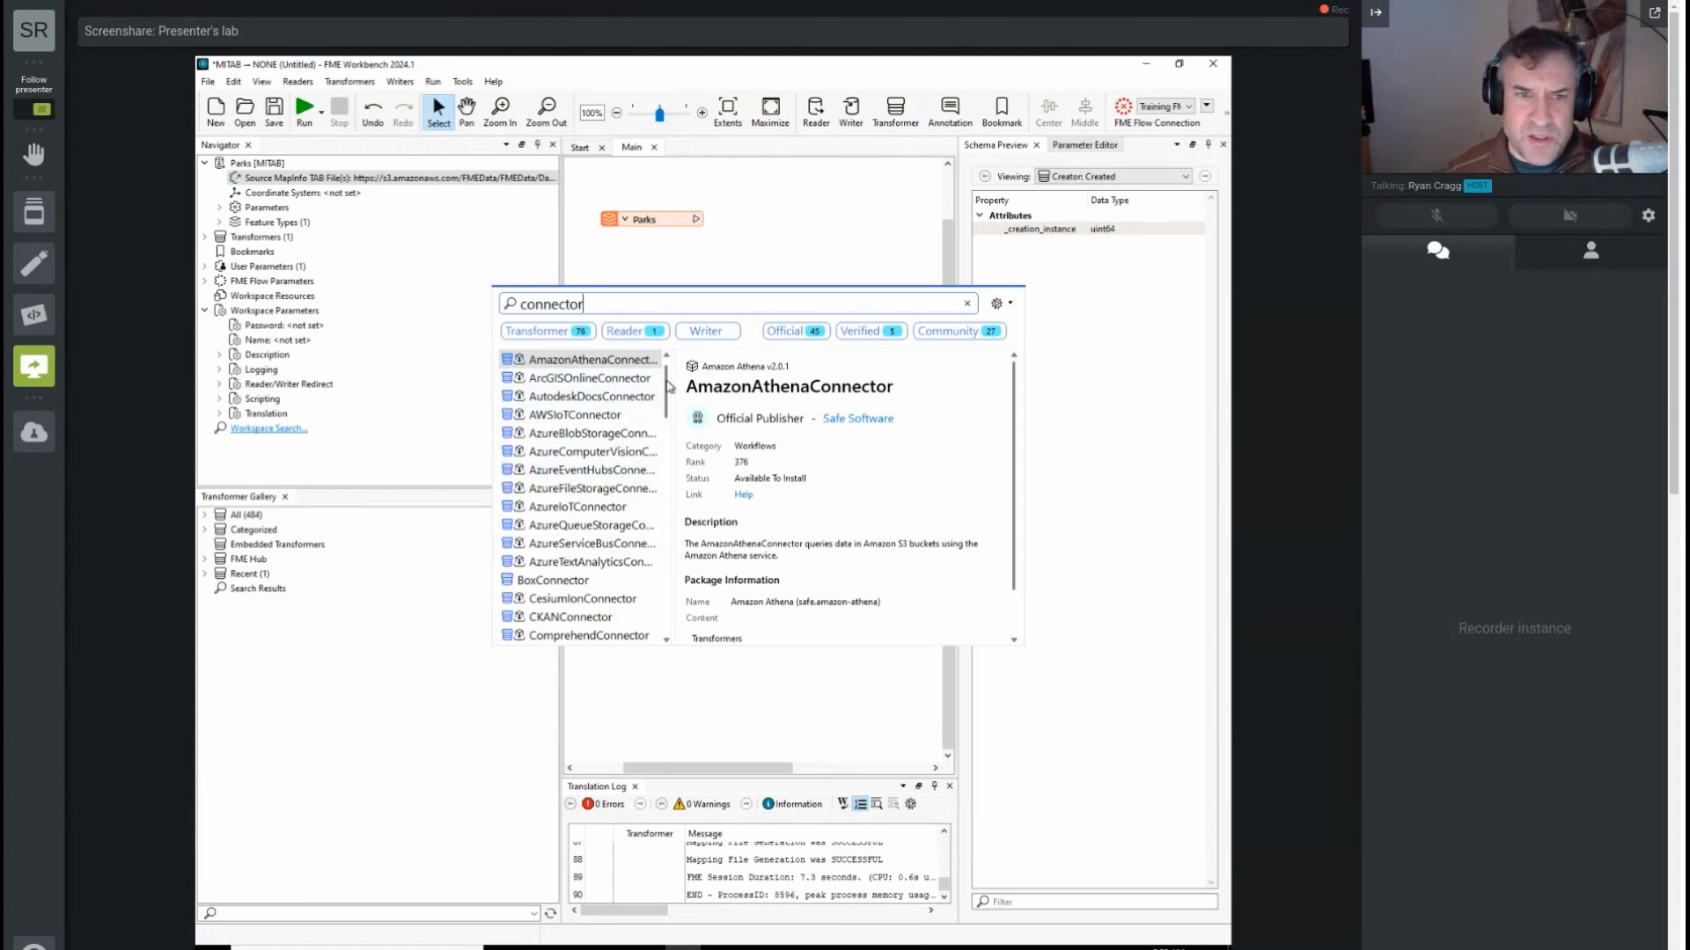
scroll(668, 387, down, 9)
scroll(667, 502, down, 8)
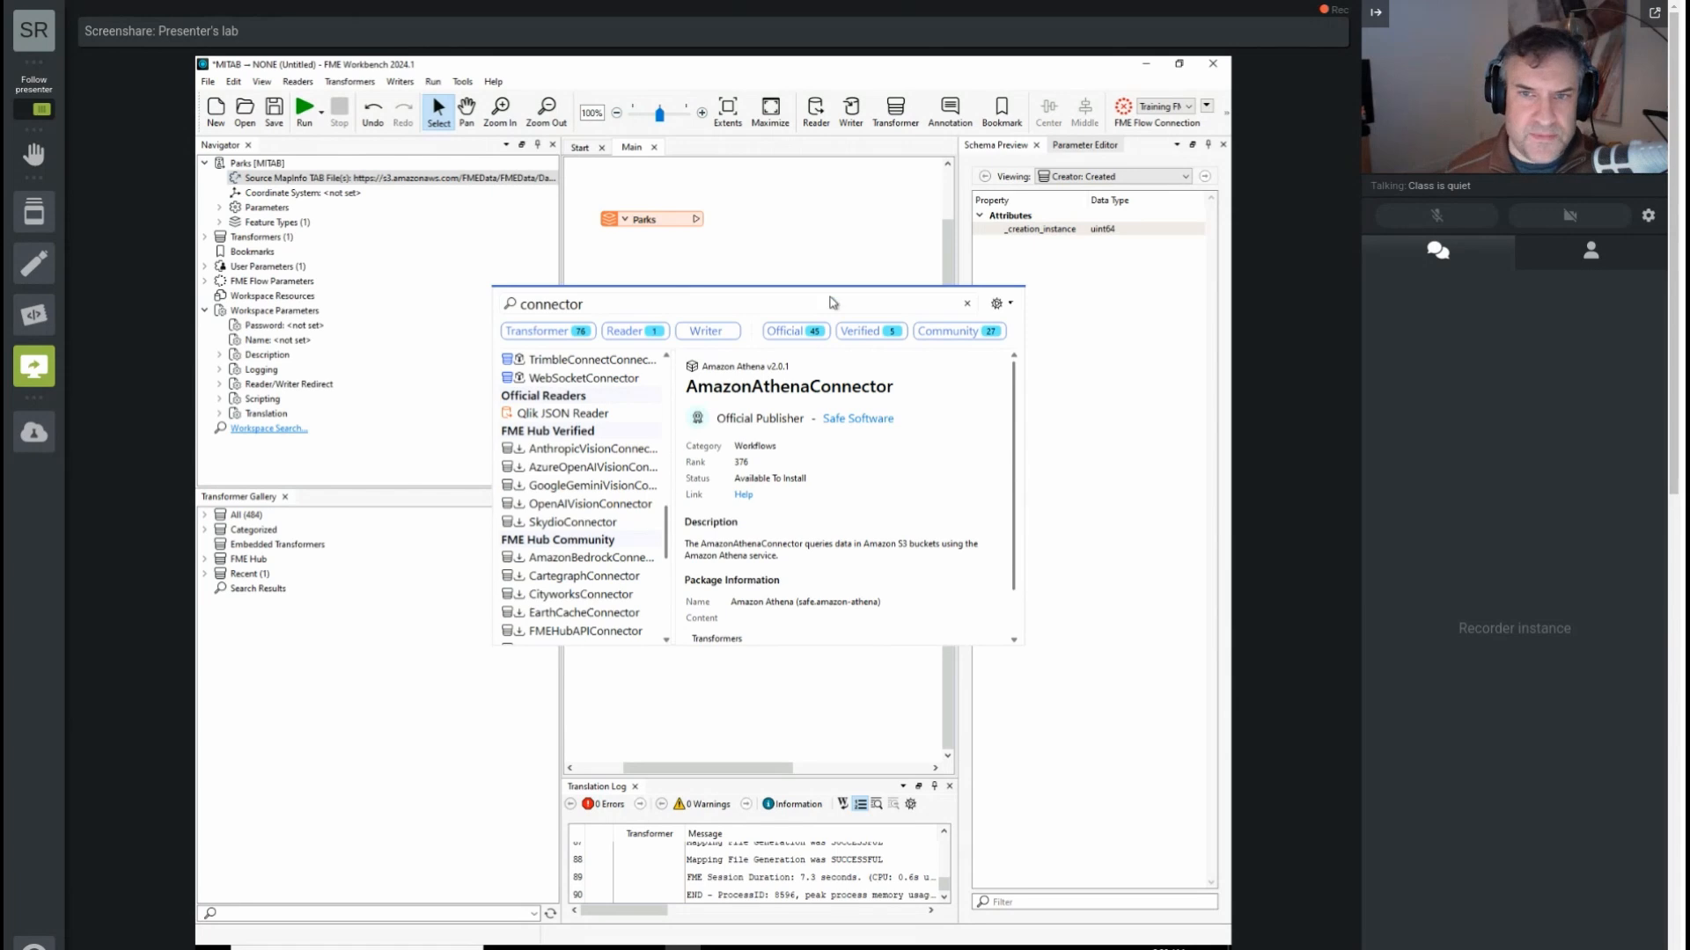
click(713, 255)
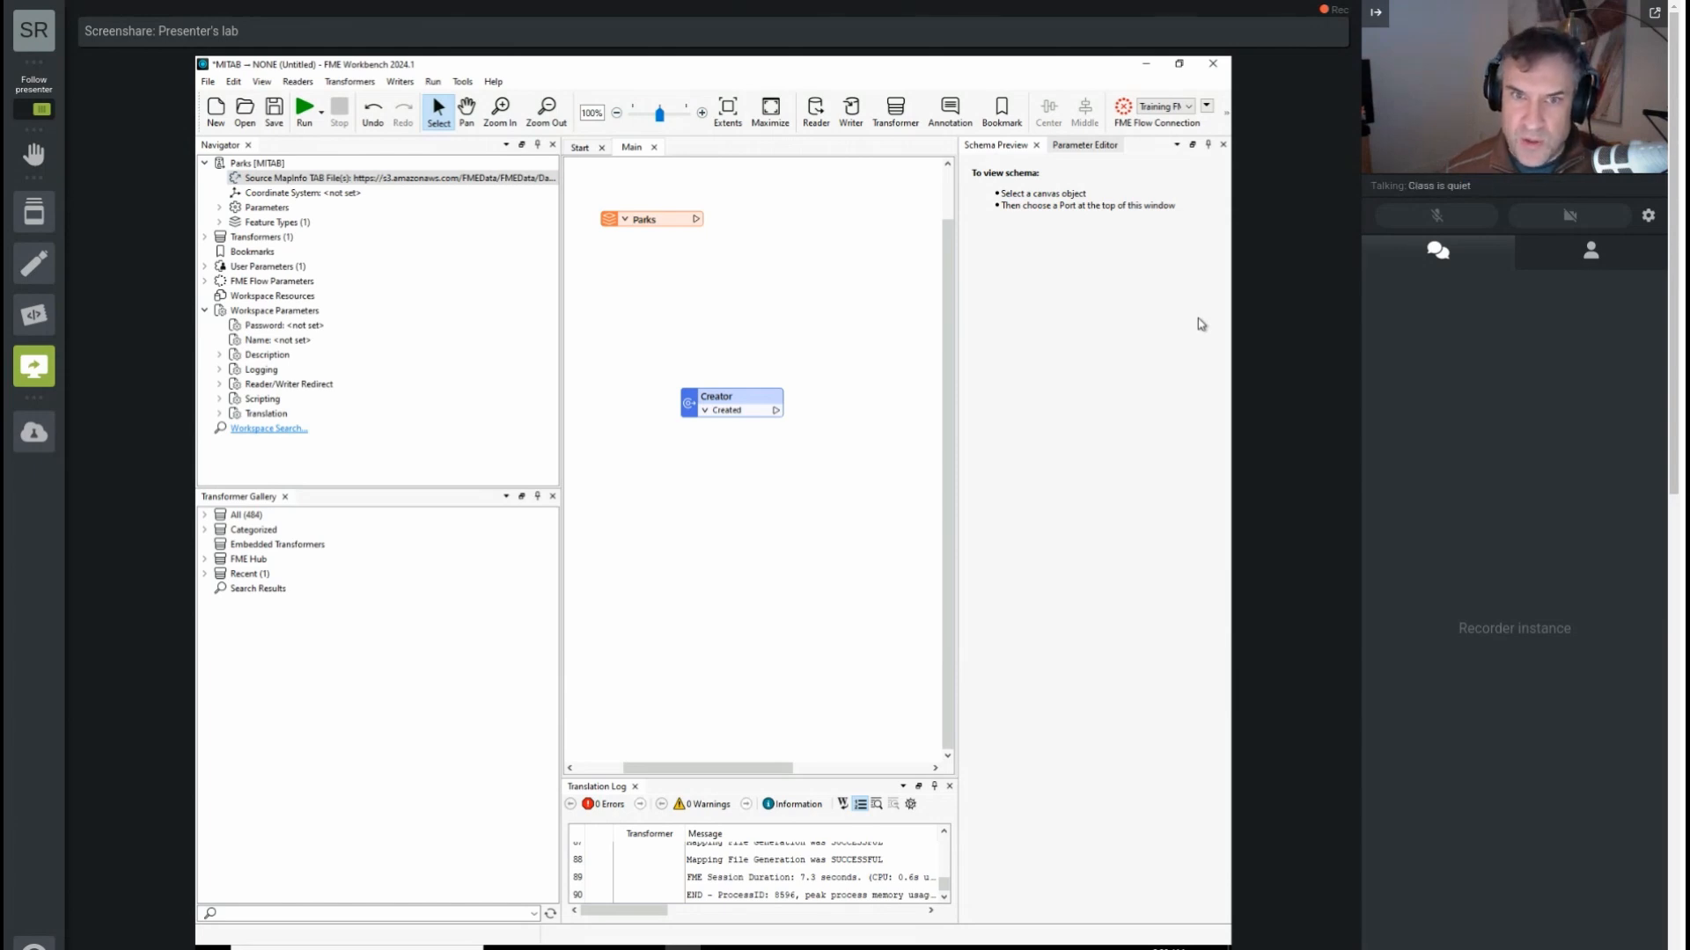
click(762, 401)
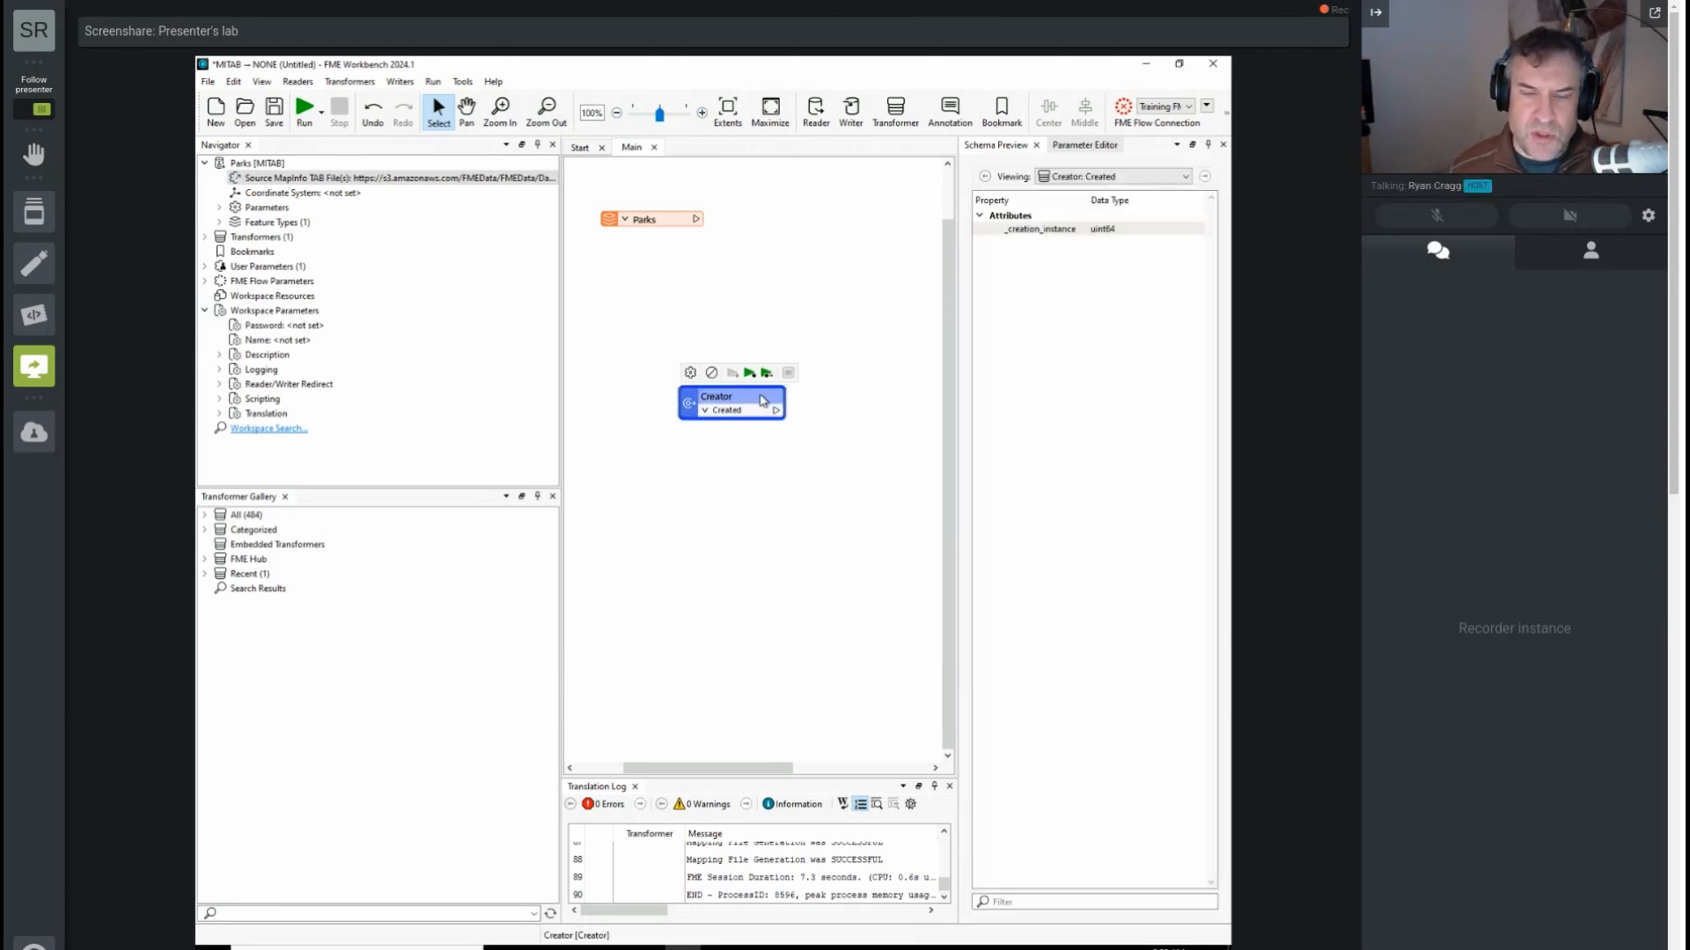
text(conne)
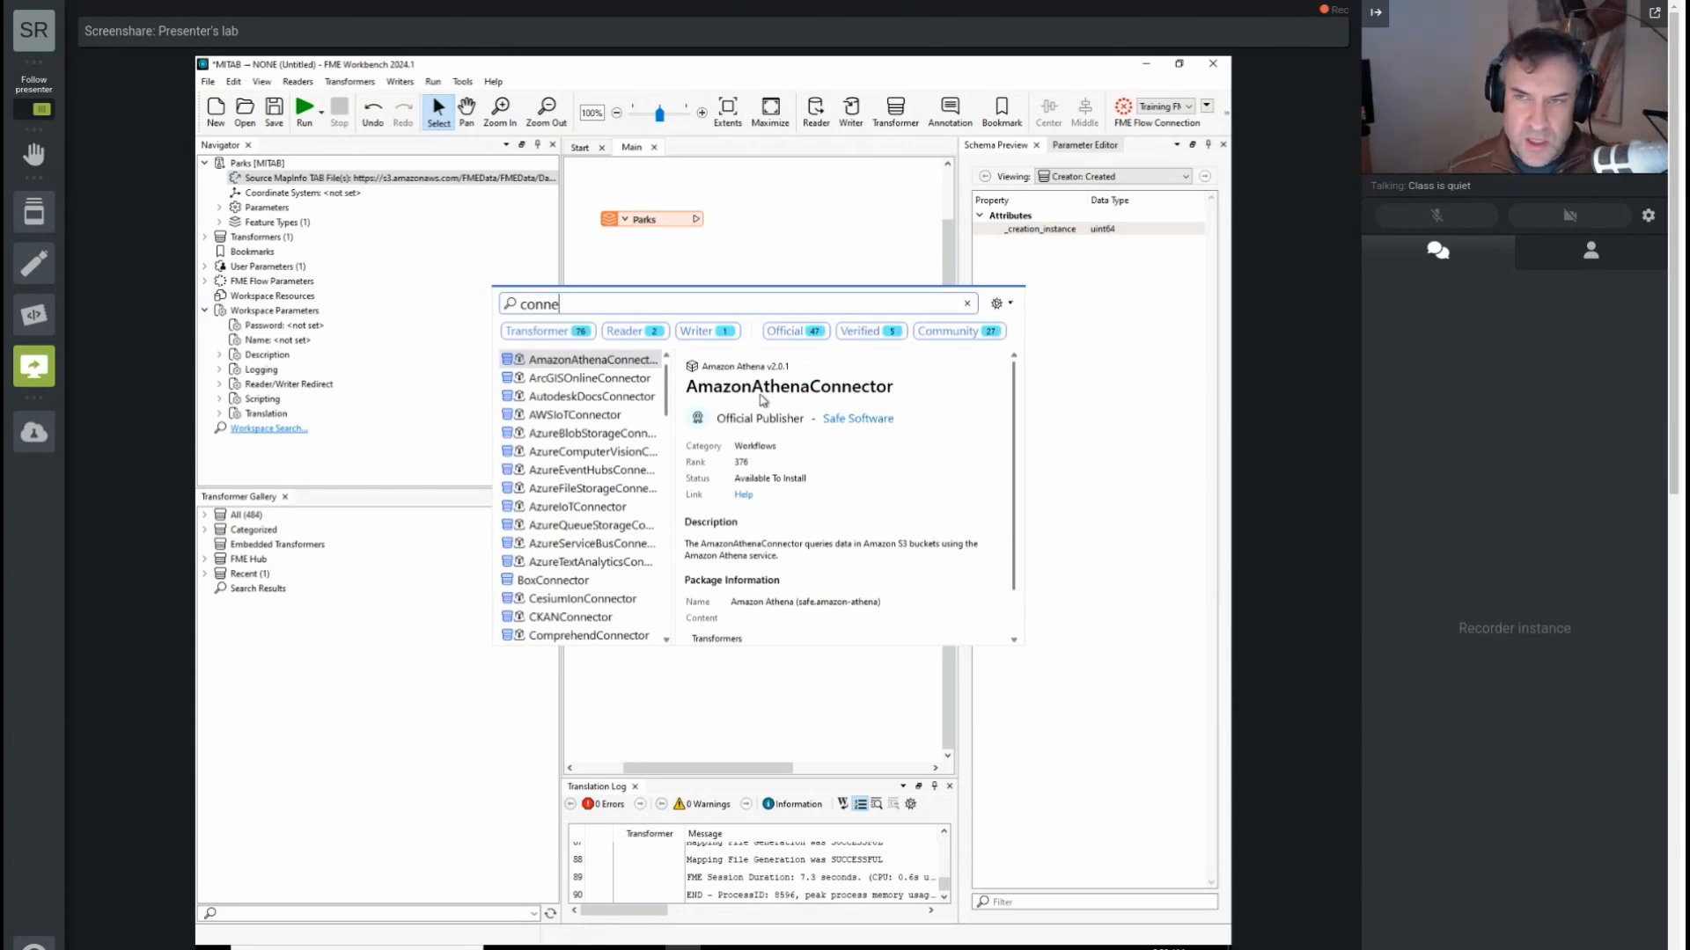
click(772, 208)
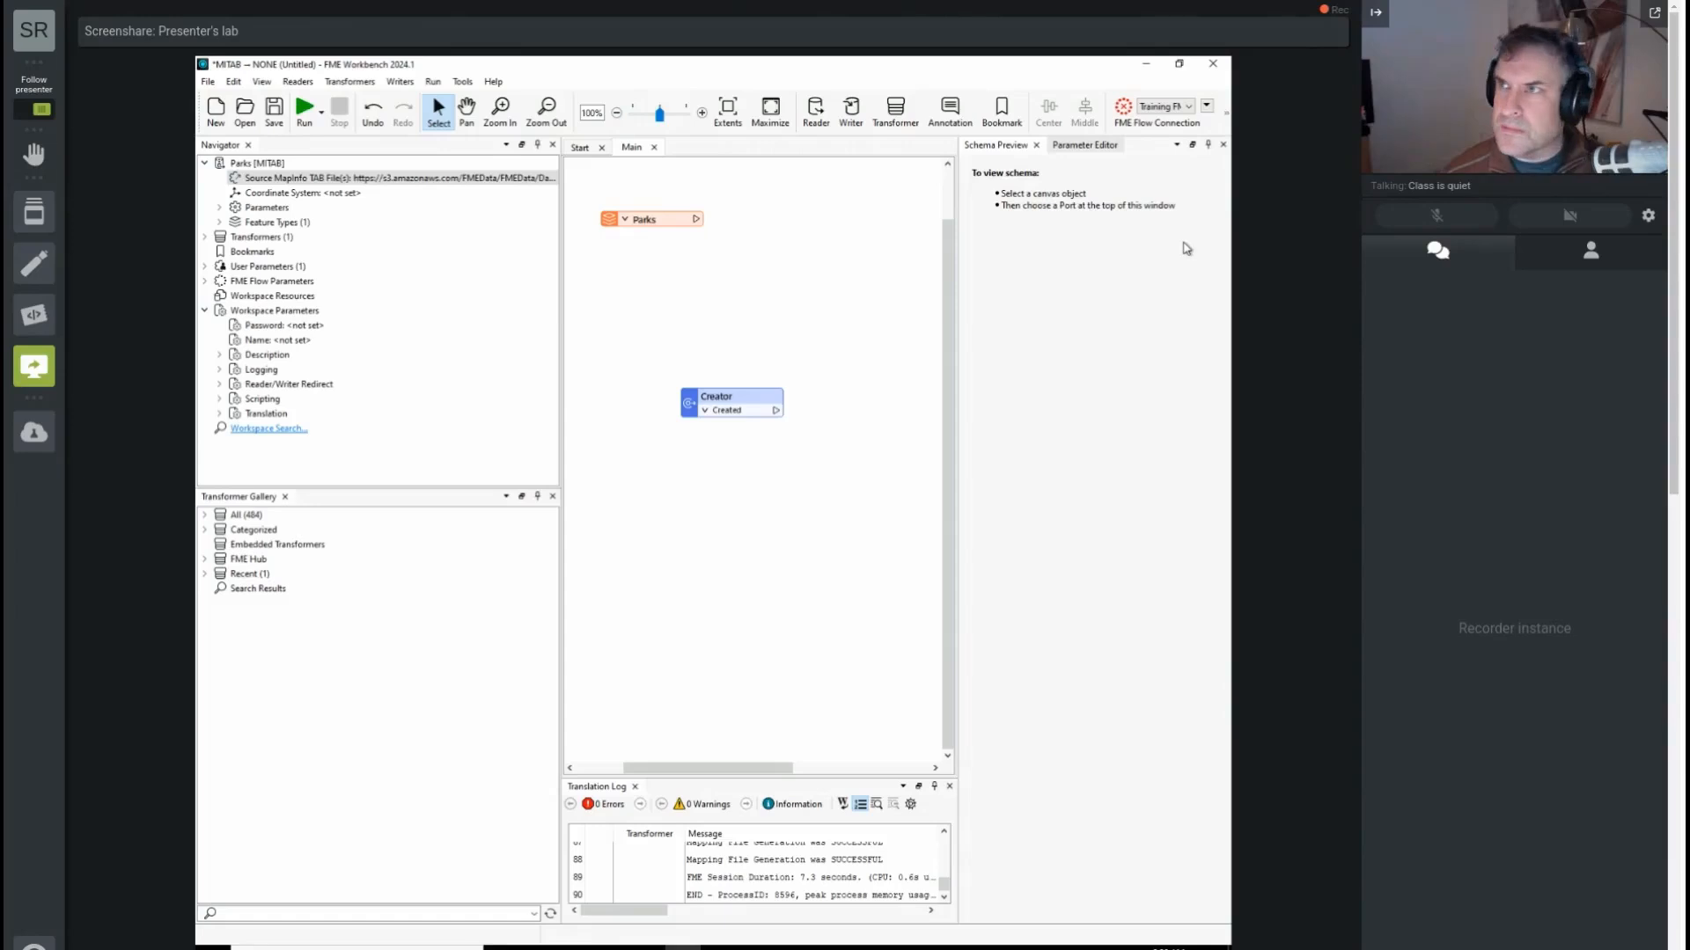